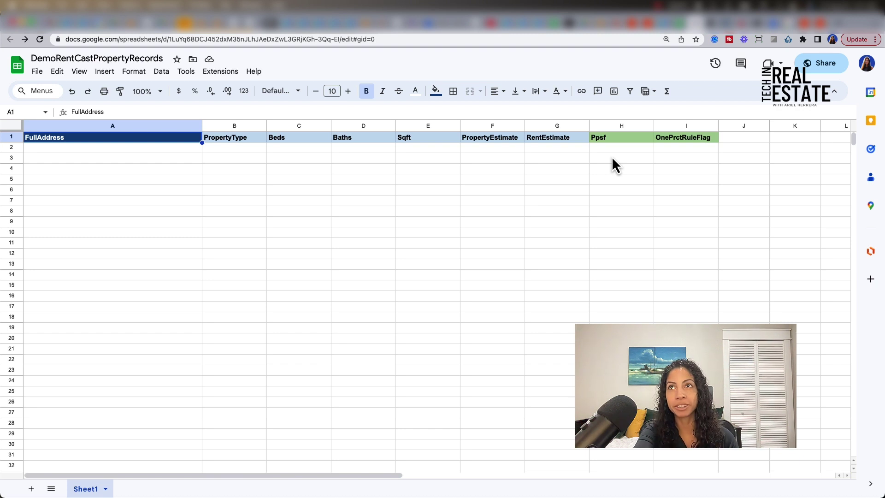
Review the RentCastPropertyRecords sheet's address, PropertyType, Beds, Baths, Sqft, PropertyEstimate and RentEstimate columns.
{"action": "left_click", "coordinate": [681, 31]}
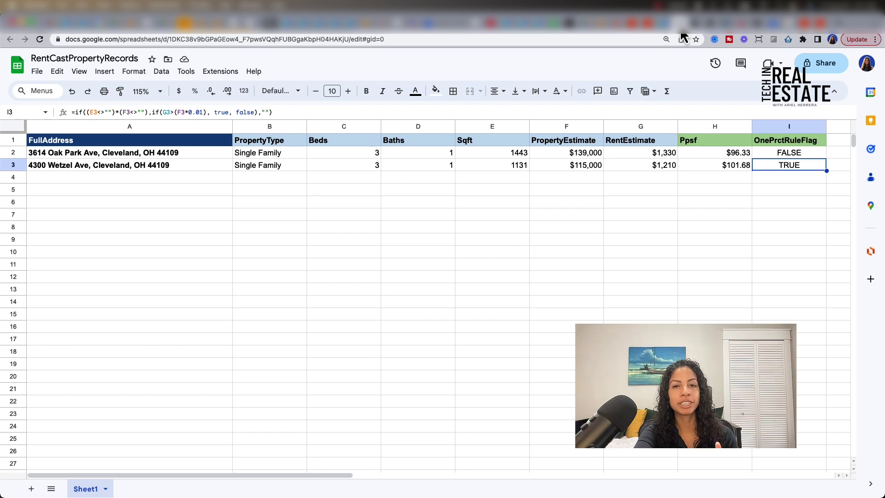
{"action": "left_click", "coordinate": [166, 157]}
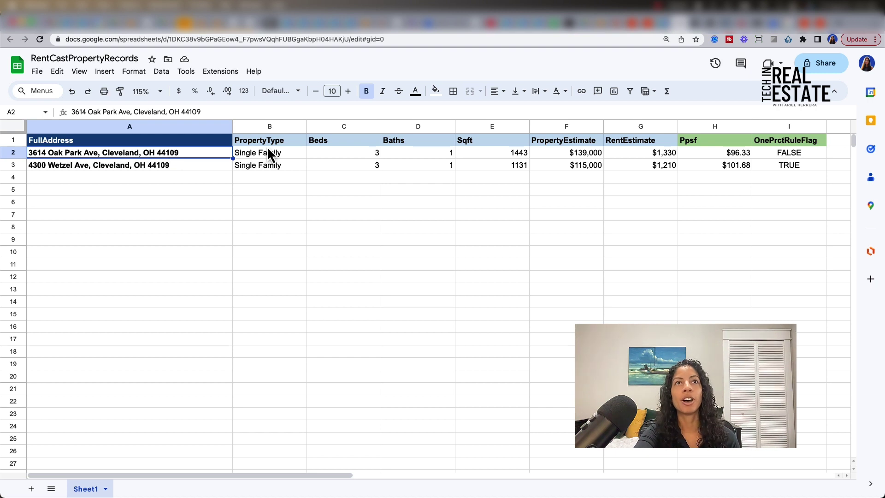
{"action": "left_click", "coordinate": [277, 127]}
{"action": "left_click", "coordinate": [332, 127]}
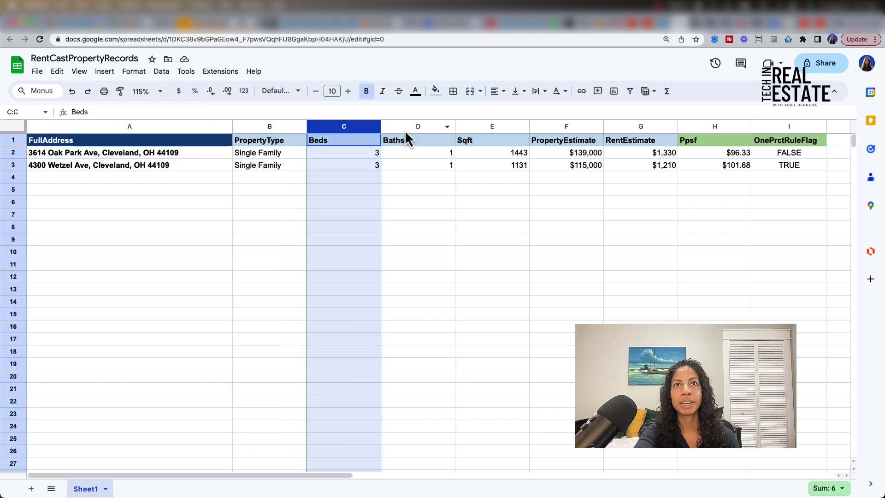
{"action": "left_click", "coordinate": [404, 130]}
{"action": "left_click", "coordinate": [487, 127]}
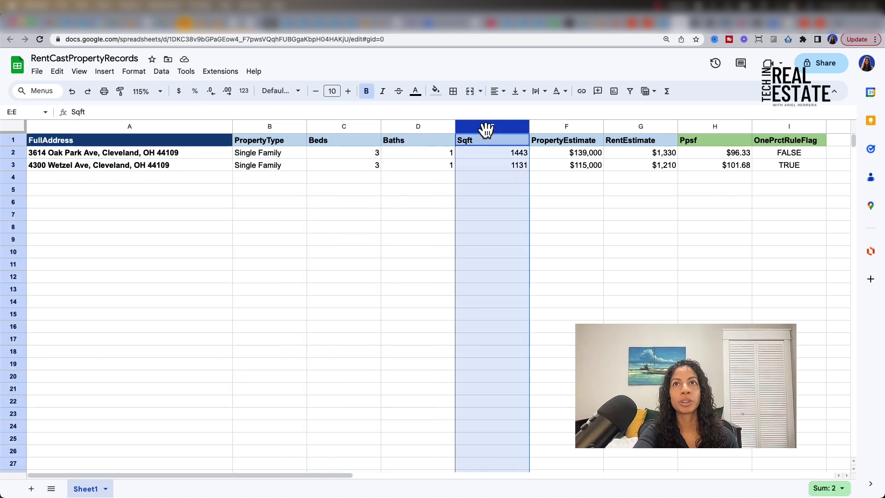
{"action": "left_click", "coordinate": [569, 128]}
{"action": "left_click", "coordinate": [637, 127]}
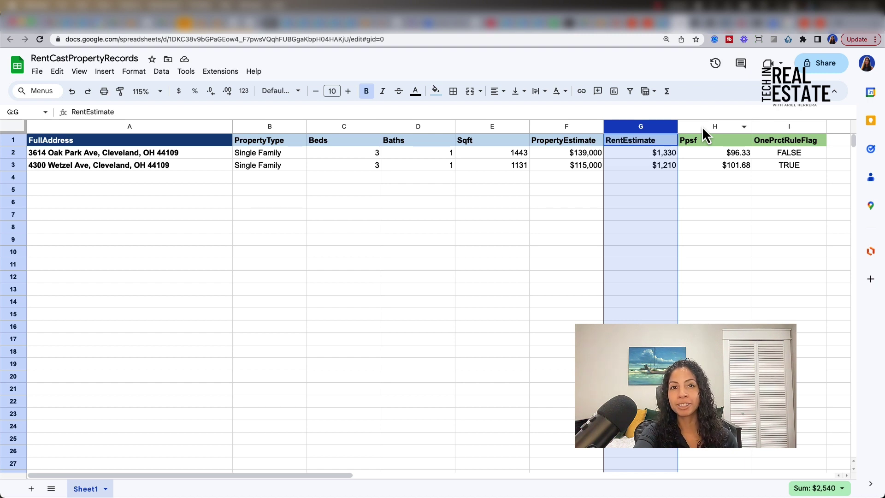
Read Zapier's Automation basics article down to its examples, then go to the how-it-works page.
{"action": "left_click", "coordinate": [803, 23]}
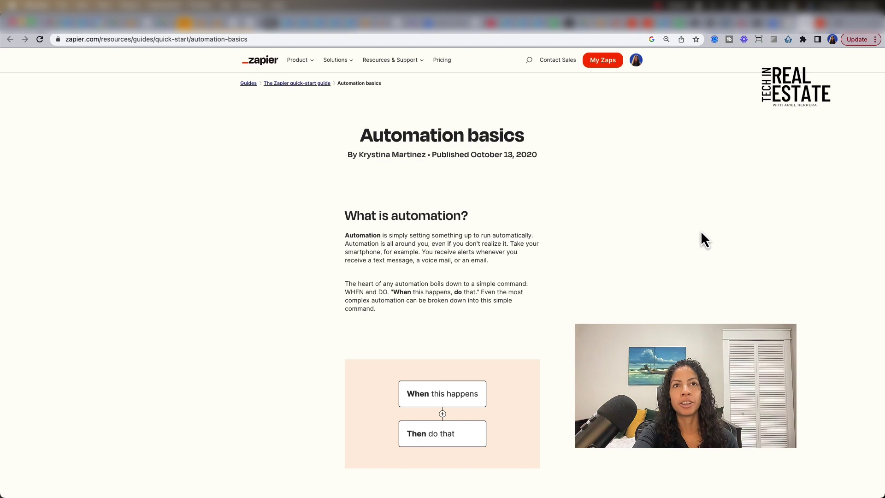
{"action": "scroll", "coordinate": [660, 261], "scroll_direction": "down", "scroll_amount": 10}
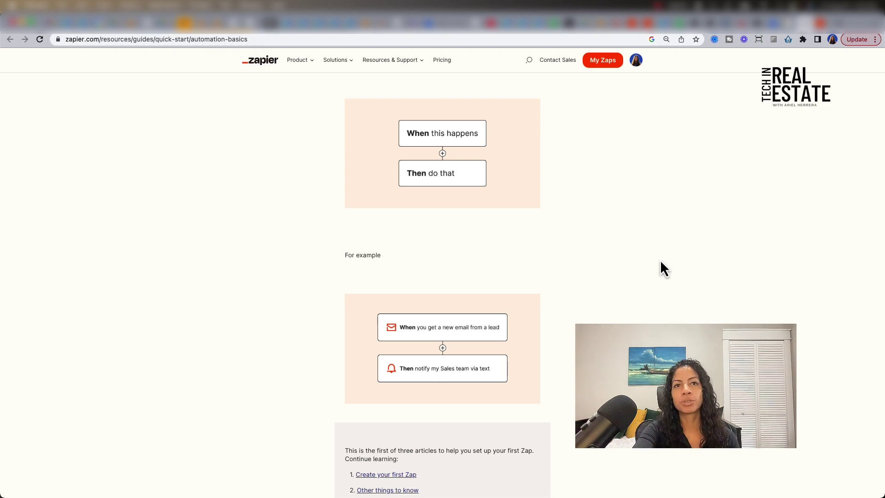
{"action": "scroll", "coordinate": [661, 263], "scroll_direction": "down", "scroll_amount": 3}
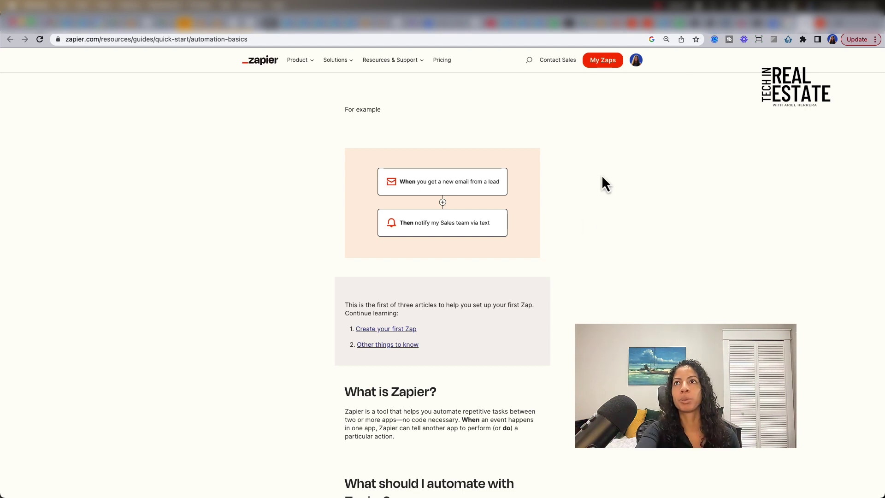
{"action": "left_click", "coordinate": [820, 23]}
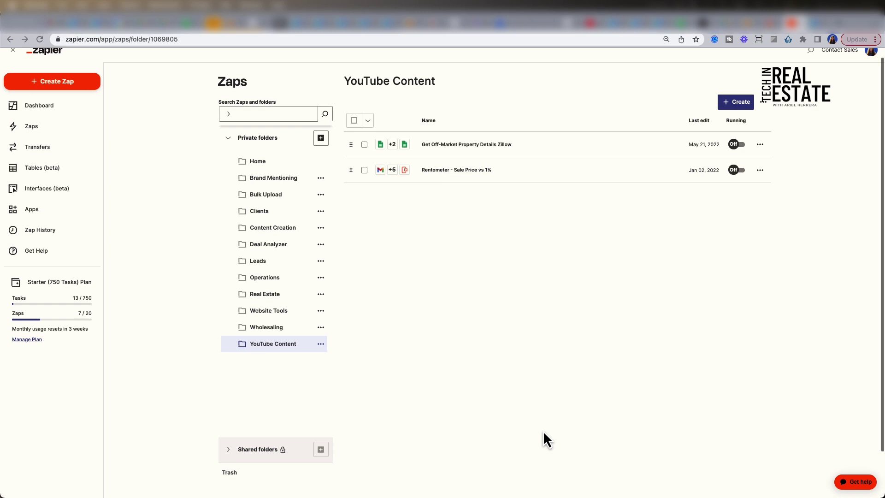
Create a new draft Zap and rename it from Untitled Zap to RentCast.
{"action": "scroll", "coordinate": [539, 438], "scroll_direction": "up", "scroll_amount": 1}
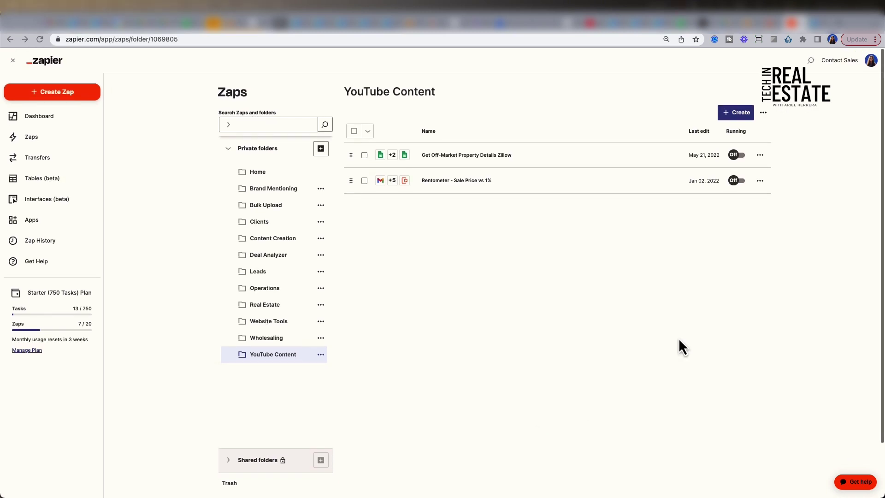
{"action": "left_click", "coordinate": [730, 119]}
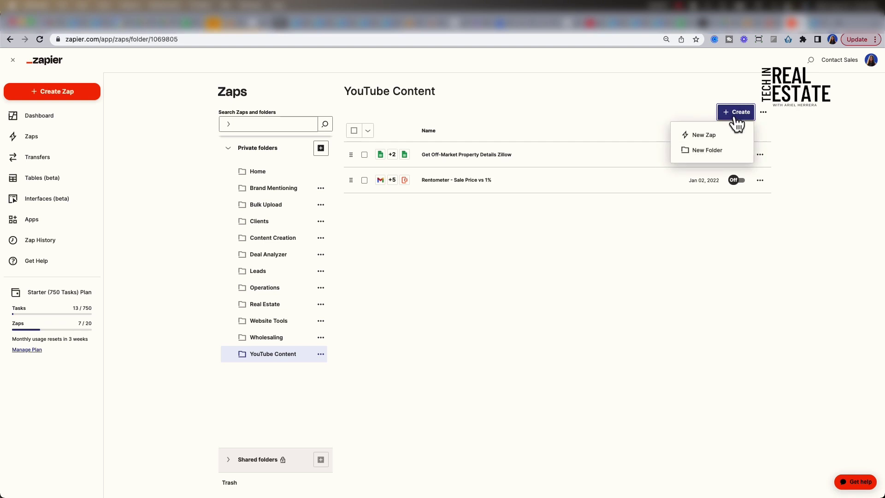
{"action": "left_click", "coordinate": [703, 136]}
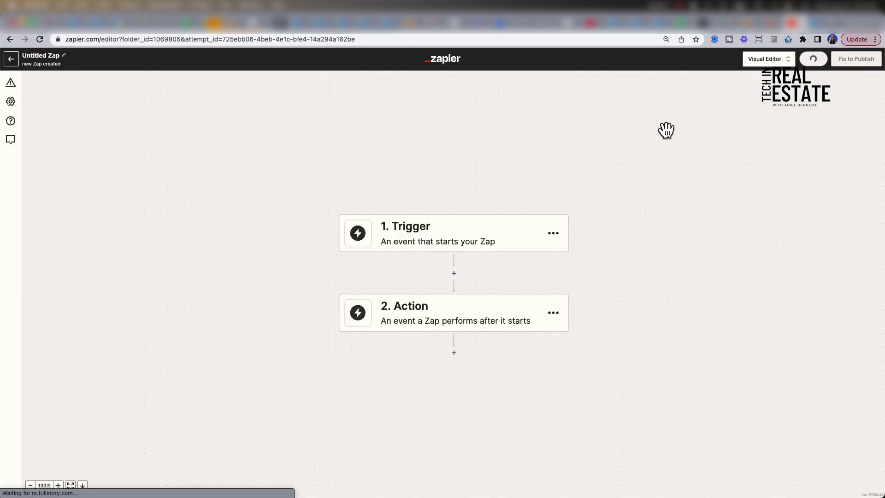
{"action": "left_click", "coordinate": [65, 59]}
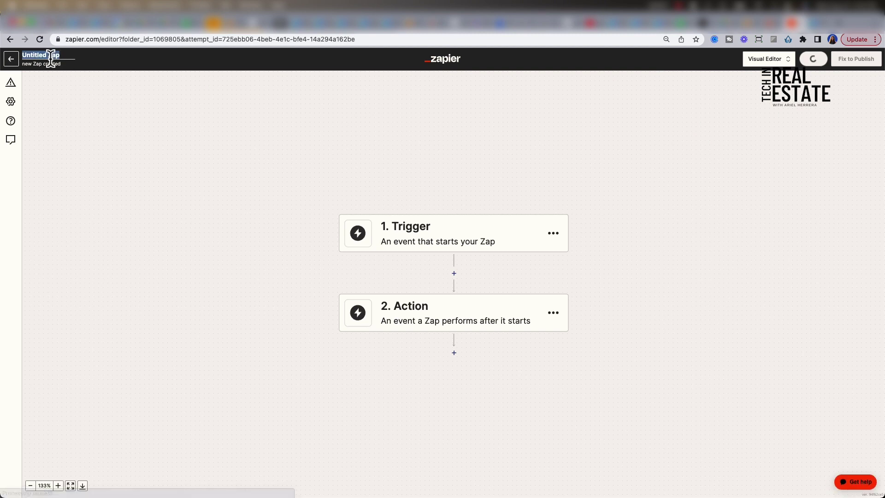
{"action": "type", "text": "RentCast"}
{"action": "key", "text": "Return"}
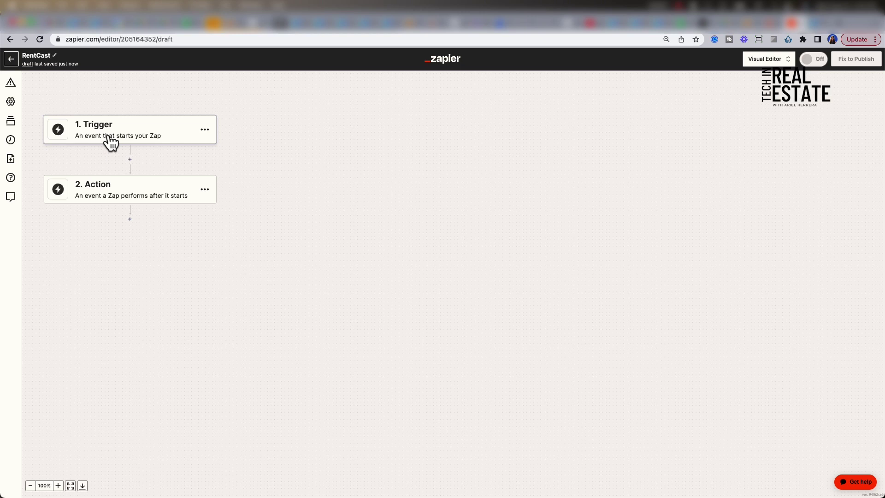
Make Google Sheets the trigger app with the New Spreadsheet Row event.
{"action": "left_click", "coordinate": [111, 143]}
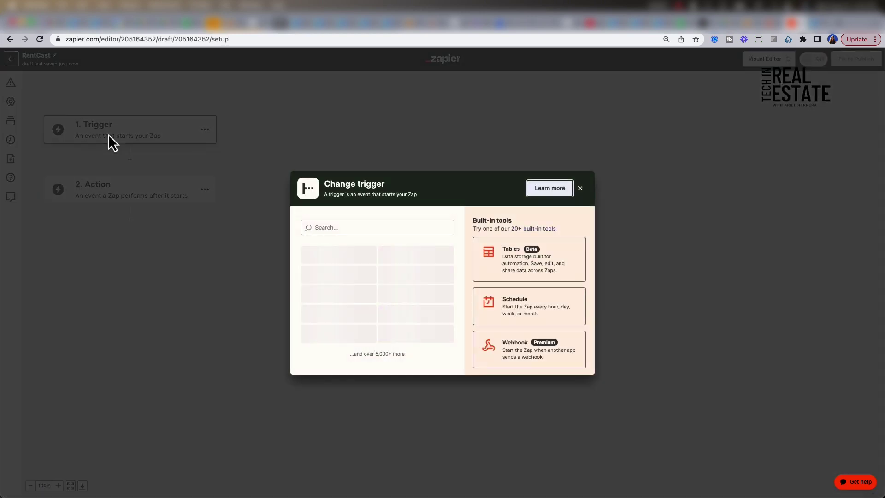
{"action": "left_click", "coordinate": [424, 235]}
{"action": "type", "text": "sheets"}
{"action": "left_click", "coordinate": [360, 258]}
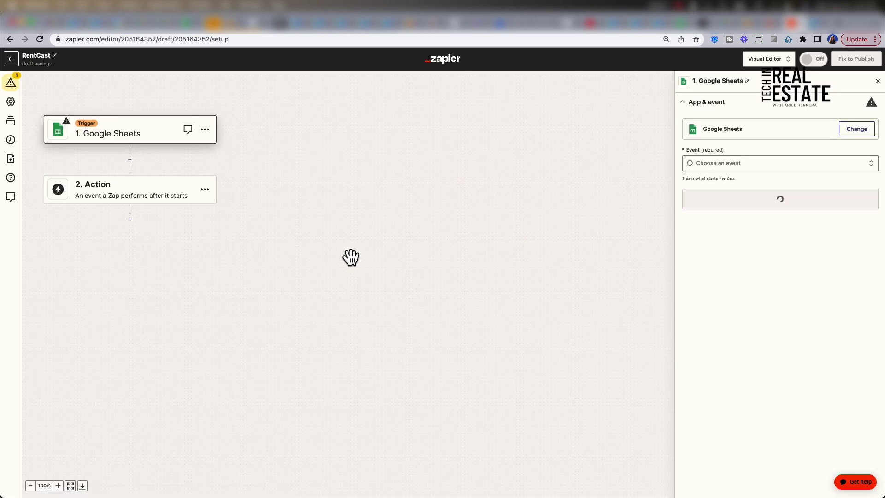
{"action": "left_click", "coordinate": [764, 163]}
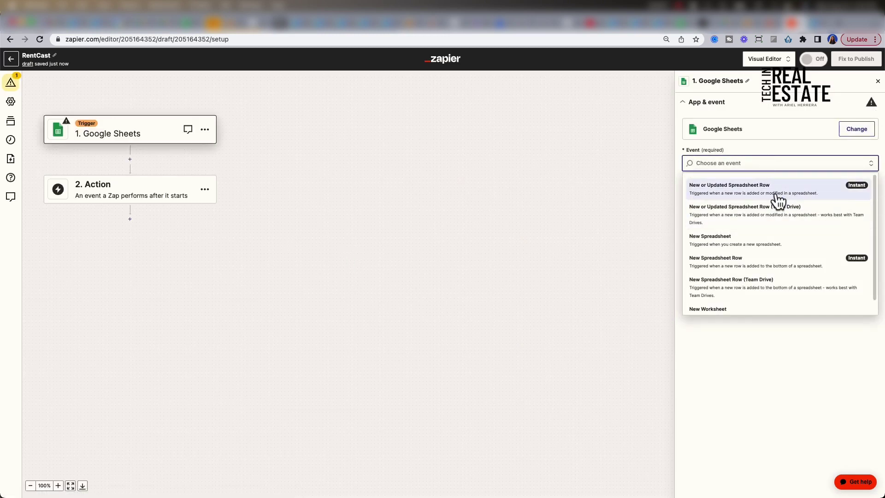
{"action": "left_click", "coordinate": [766, 260]}
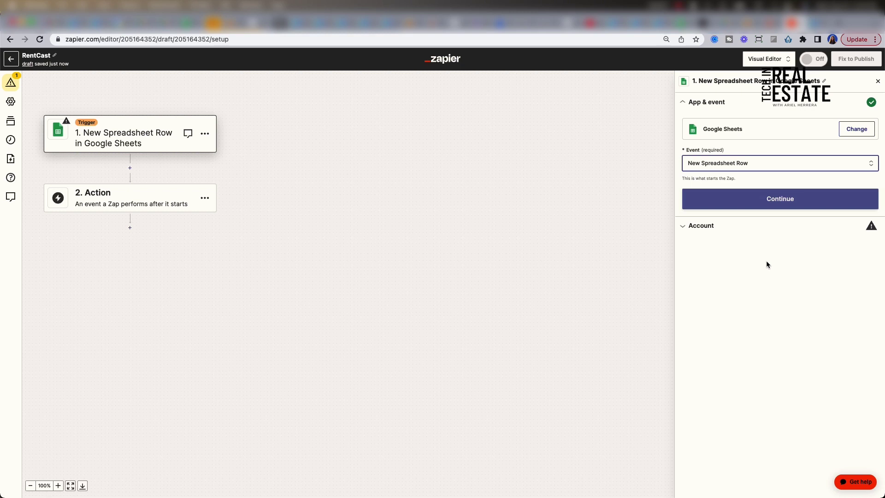
{"action": "left_click", "coordinate": [765, 202]}
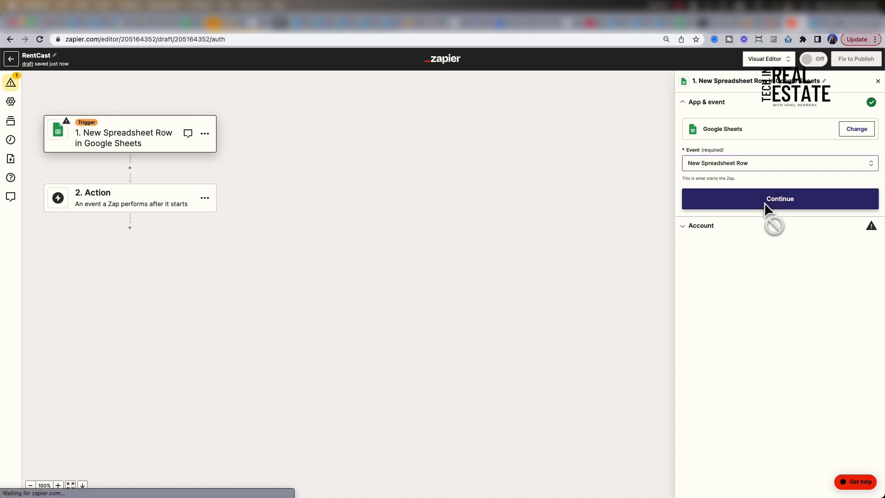
Connect the Google Sheets account and watch Sheet1 of the RentCastPropertyRecords spreadsheet.
{"action": "left_click", "coordinate": [860, 155]}
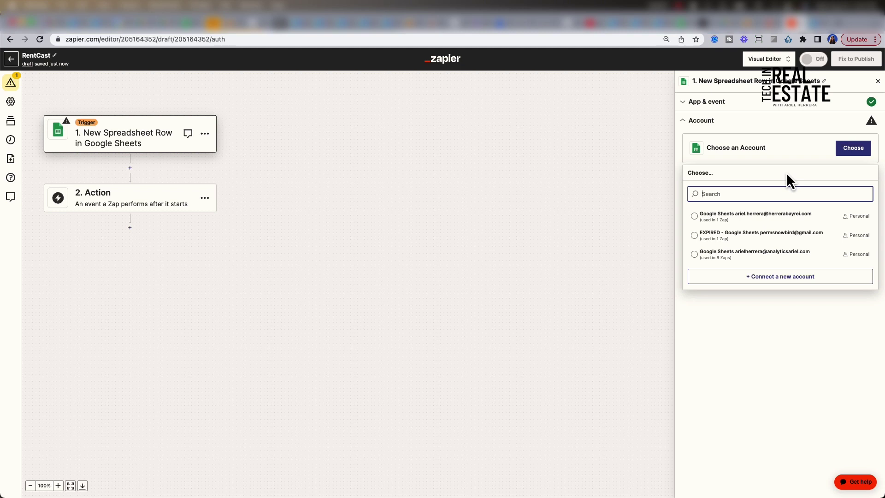
{"action": "left_click", "coordinate": [811, 253]}
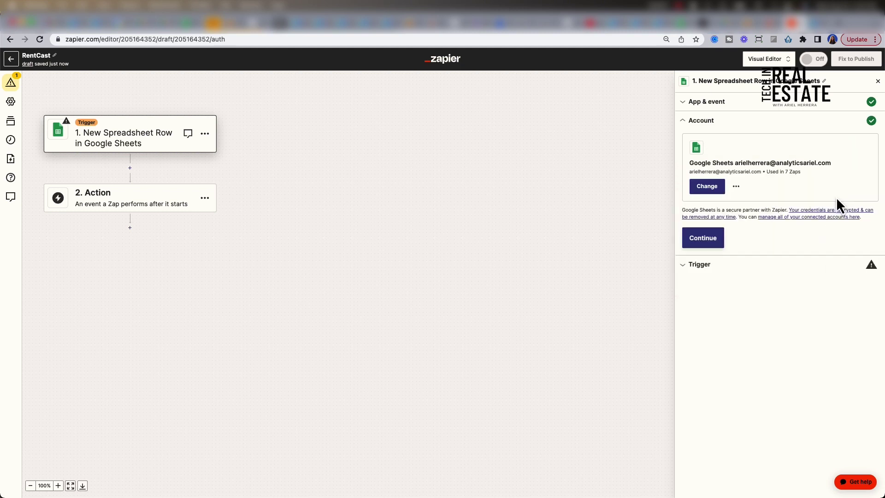
{"action": "left_click", "coordinate": [710, 239]}
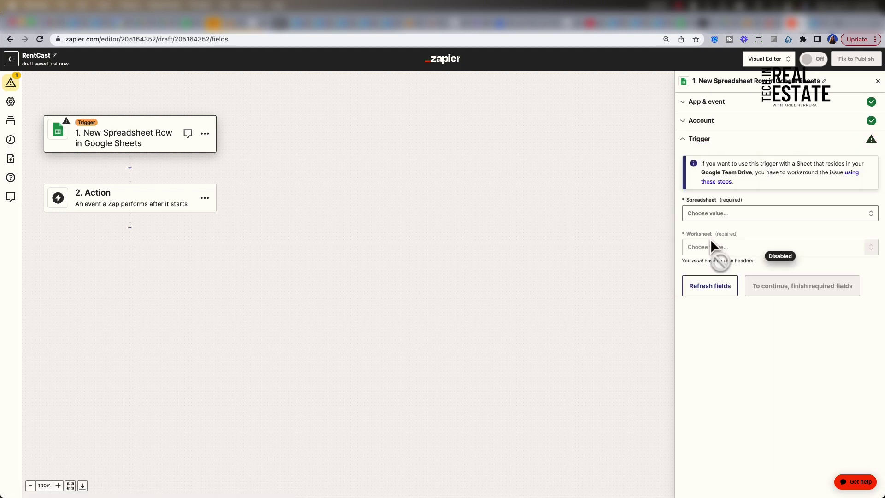
{"action": "left_click", "coordinate": [716, 223]}
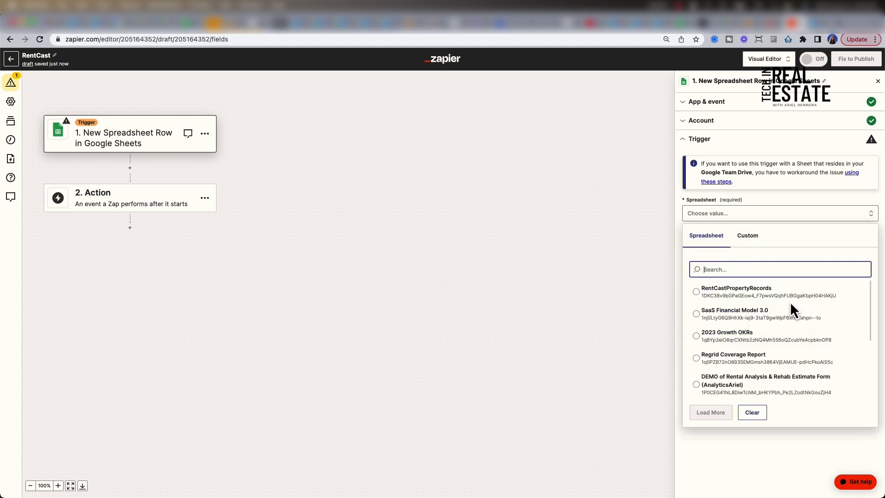
{"action": "left_click", "coordinate": [767, 297]}
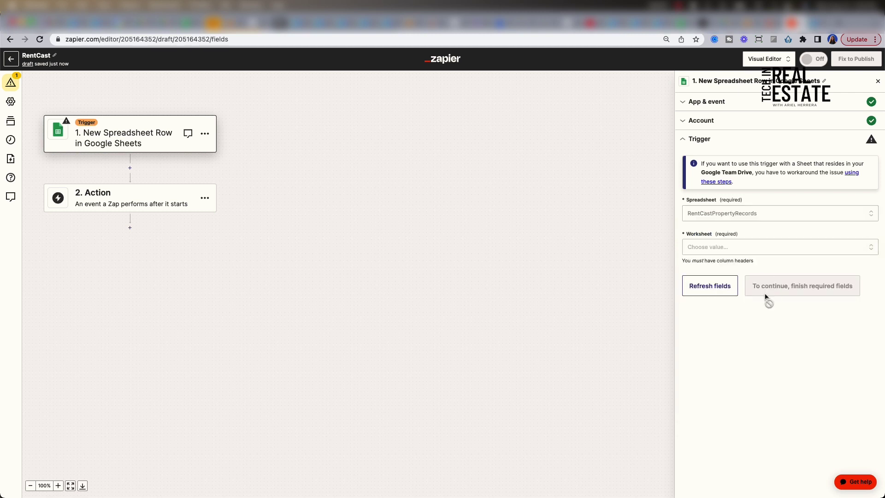
{"action": "left_click", "coordinate": [734, 248]}
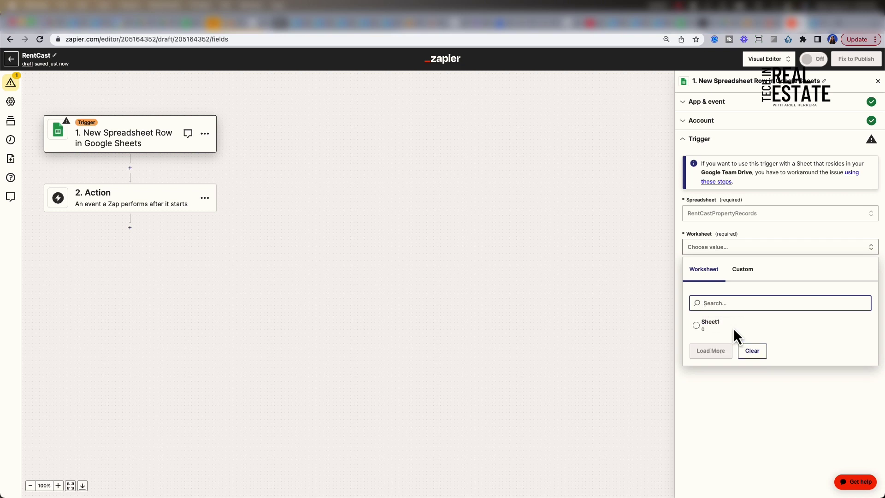
{"action": "left_click", "coordinate": [727, 328]}
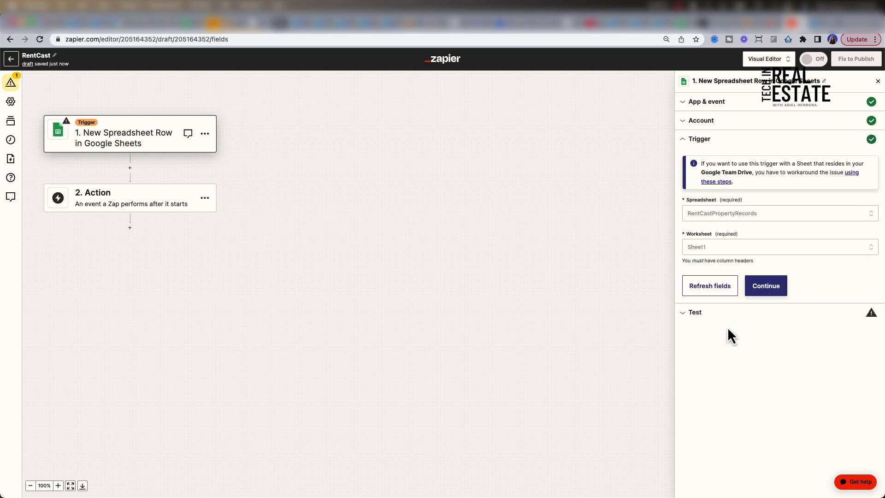
{"action": "left_click", "coordinate": [766, 286]}
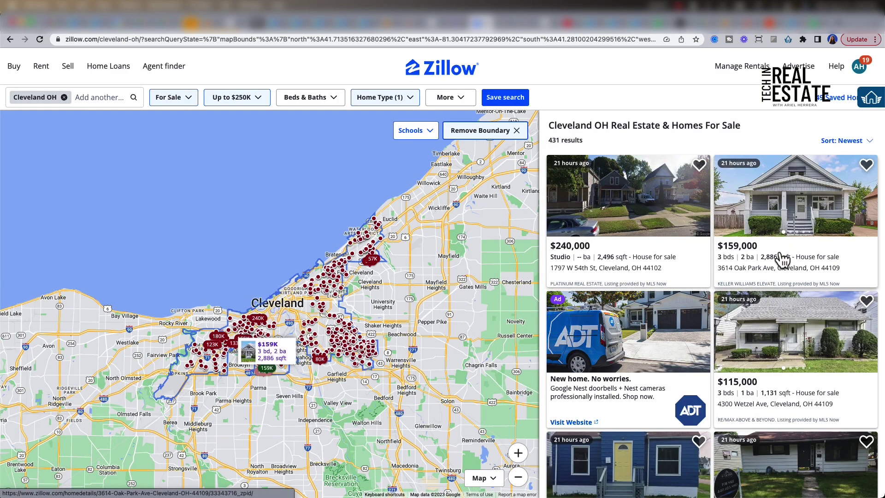
{"action": "left_click", "coordinate": [782, 260]}
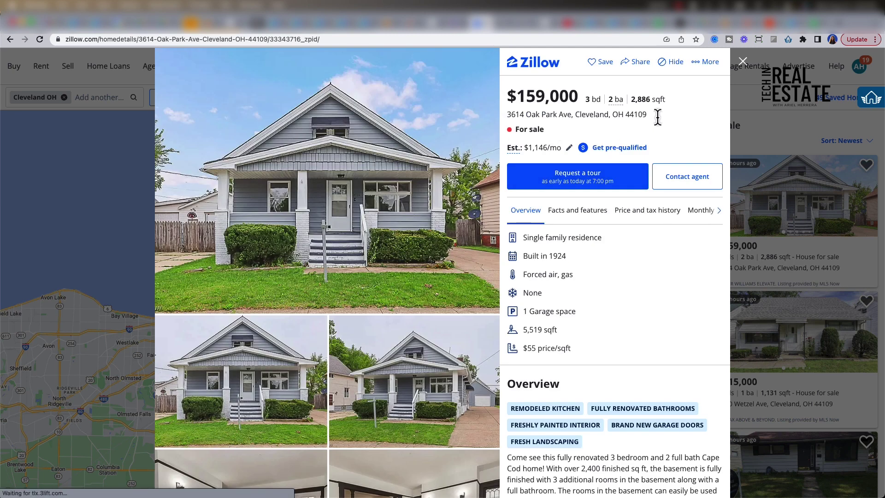
{"action": "left_click_drag", "start_coordinate": [658, 117], "coordinate": [505, 119]}
{"action": "key", "text": "super+c"}
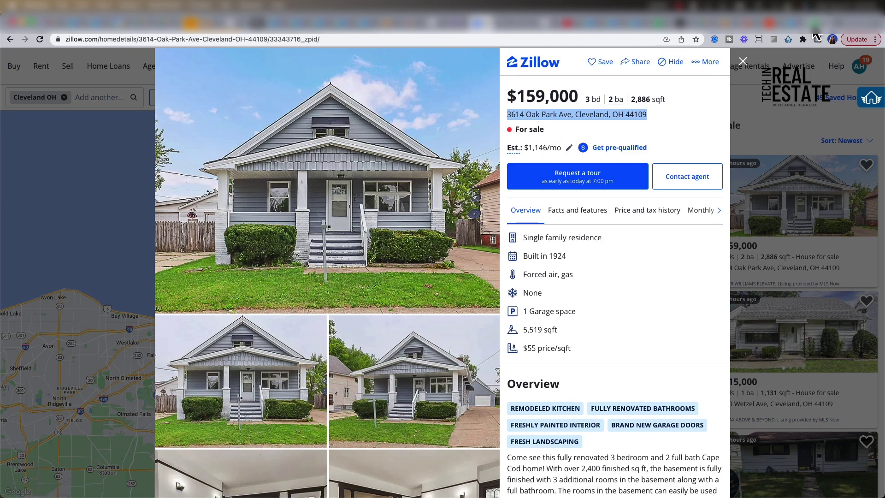
{"action": "left_click", "coordinate": [815, 23]}
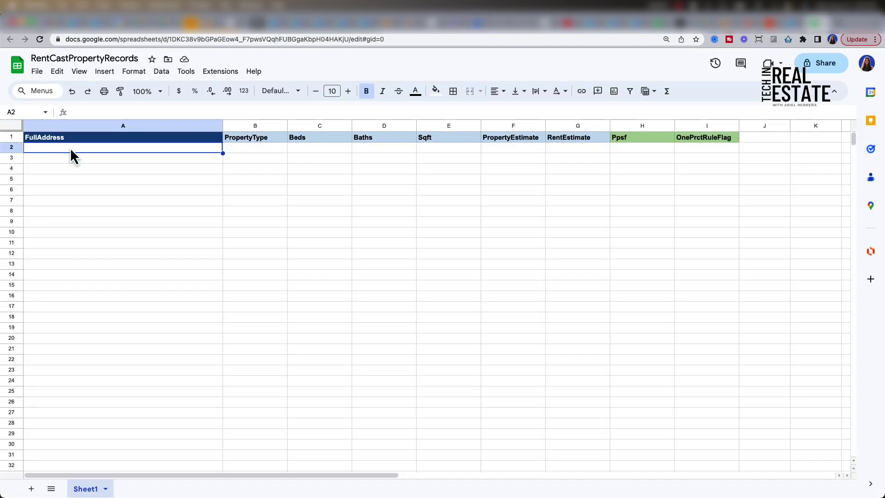
{"action": "key", "text": "super+v"}
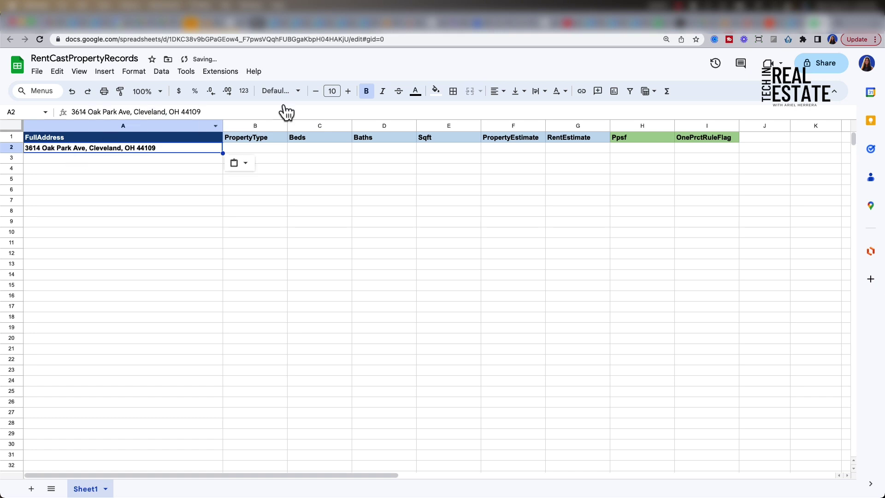
Test the Google Sheets trigger to pull row 2 with the Oak Park Ave address, then continue to the action.
{"action": "left_click", "coordinate": [774, 25]}
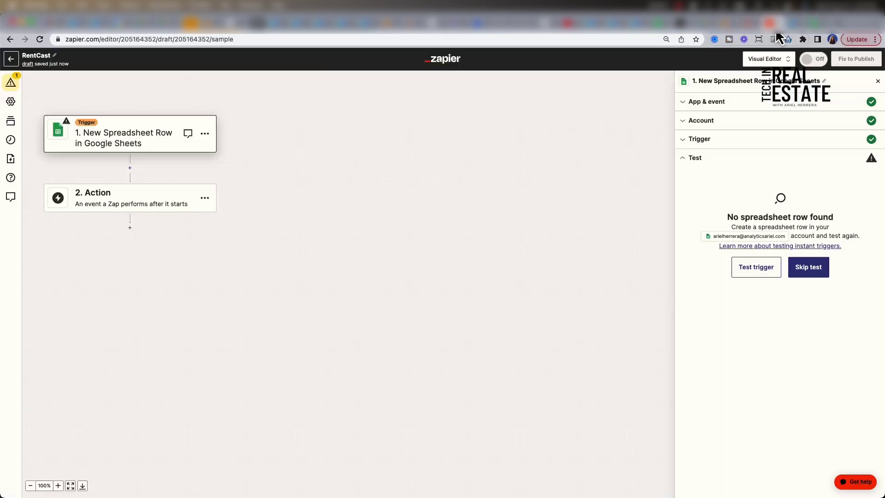
{"action": "left_click", "coordinate": [760, 276]}
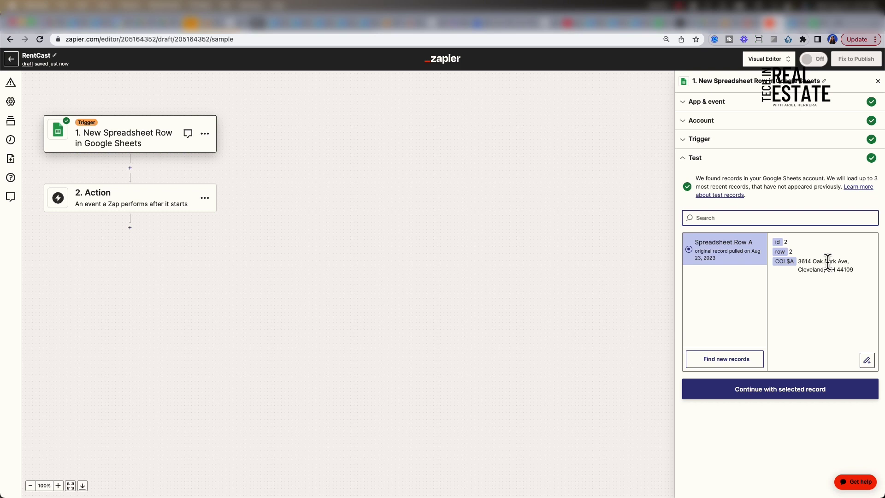
{"action": "left_click", "coordinate": [784, 395]}
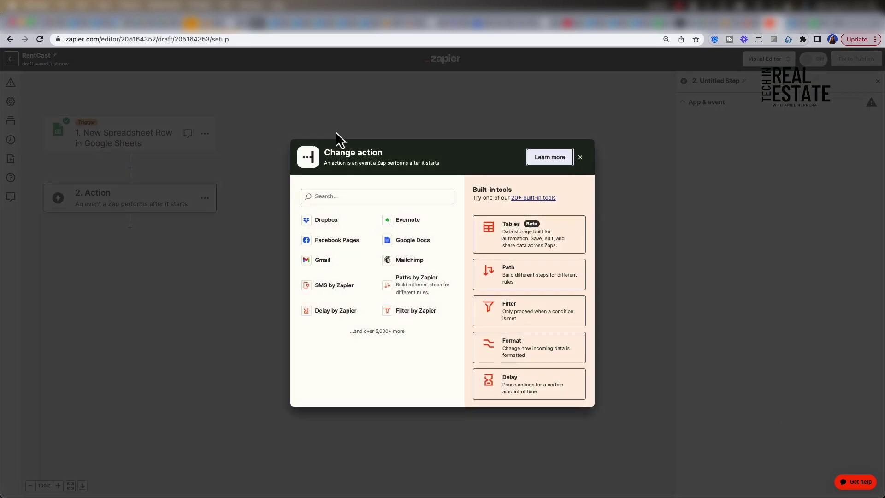
Choose Webhooks by Zapier, searched as 'web', as the action app with the GET event.
{"action": "left_click", "coordinate": [345, 199]}
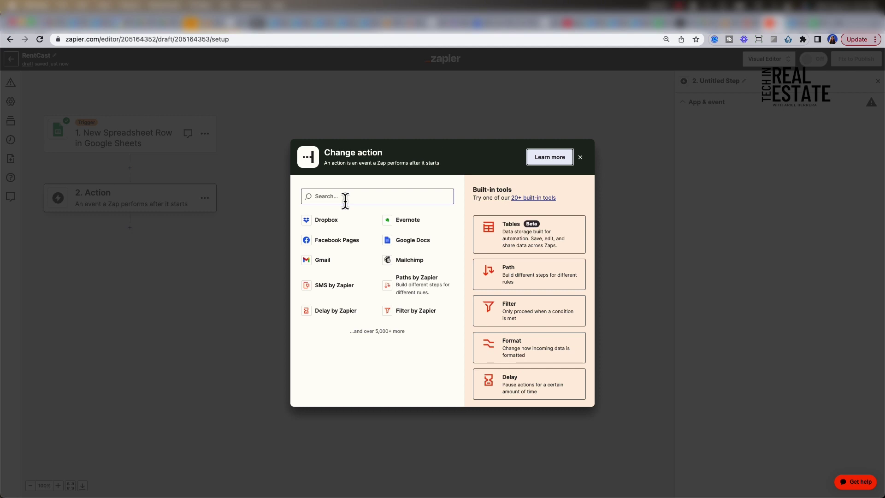
{"action": "left_click", "coordinate": [345, 199]}
{"action": "type", "text": "web"}
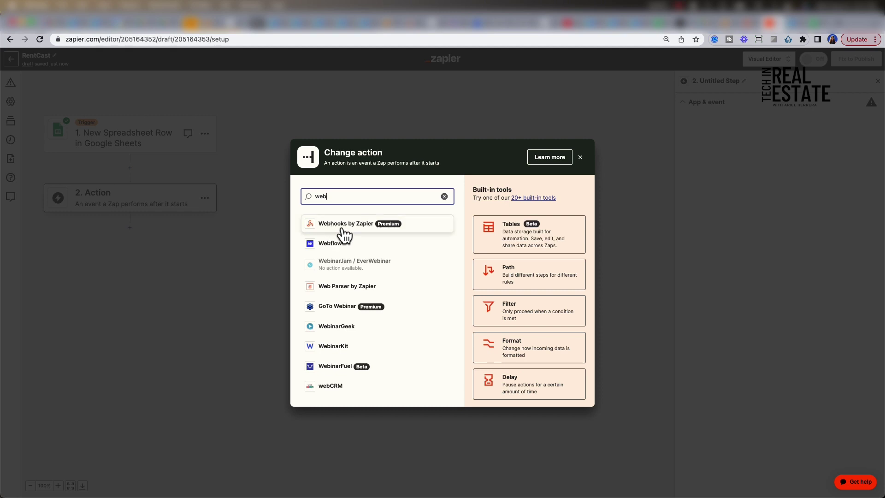
{"action": "left_click", "coordinate": [344, 233]}
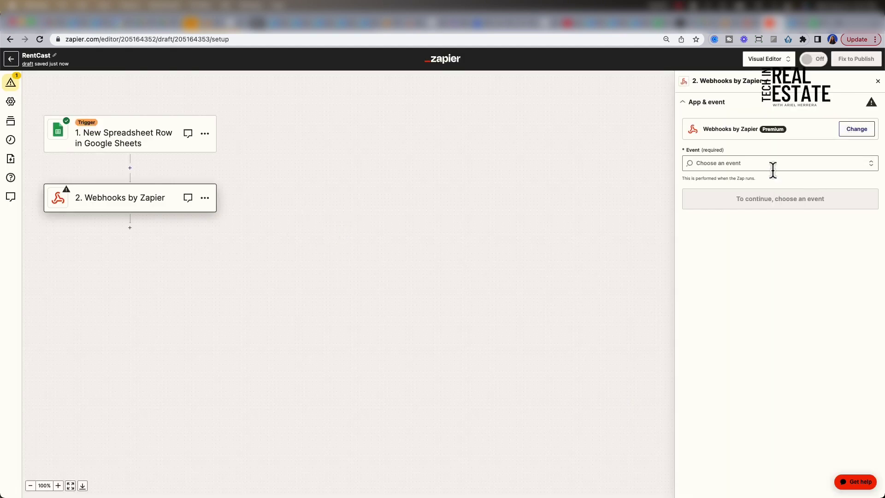
{"action": "left_click", "coordinate": [772, 166]}
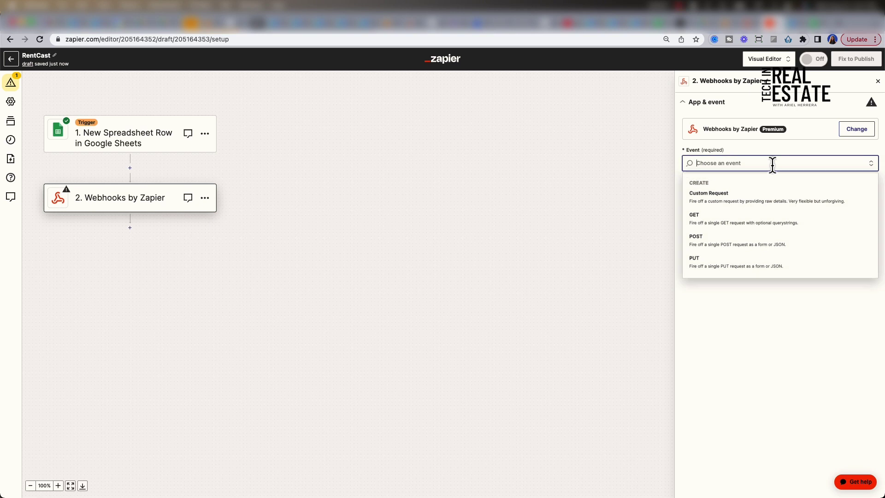
{"action": "left_click", "coordinate": [745, 226]}
{"action": "left_click", "coordinate": [751, 205]}
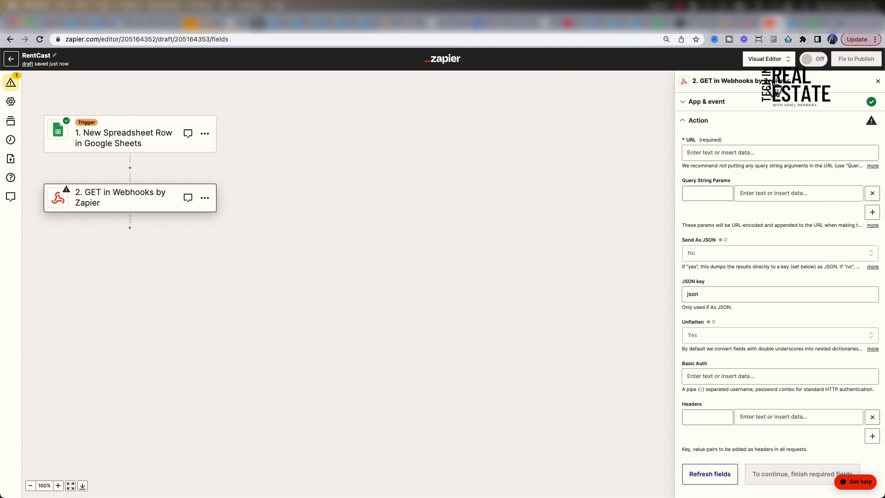
{"action": "left_click", "coordinate": [797, 23]}
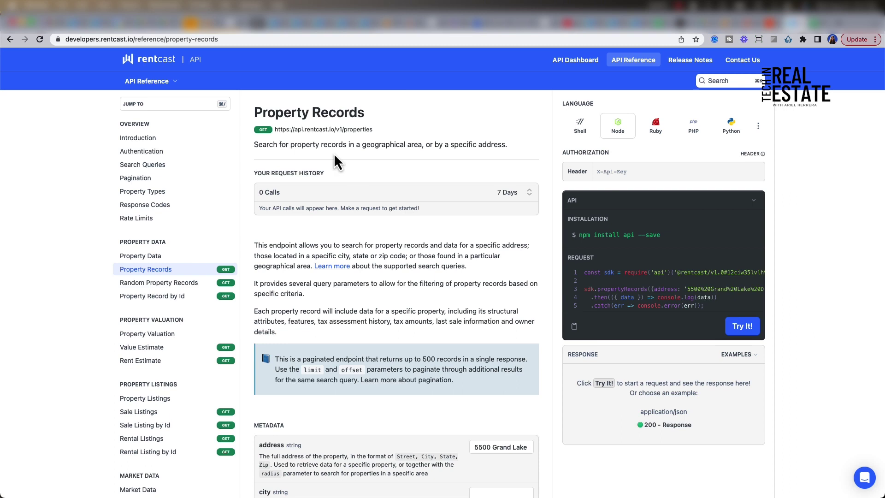
{"action": "left_click_drag", "start_coordinate": [373, 129], "coordinate": [275, 129]}
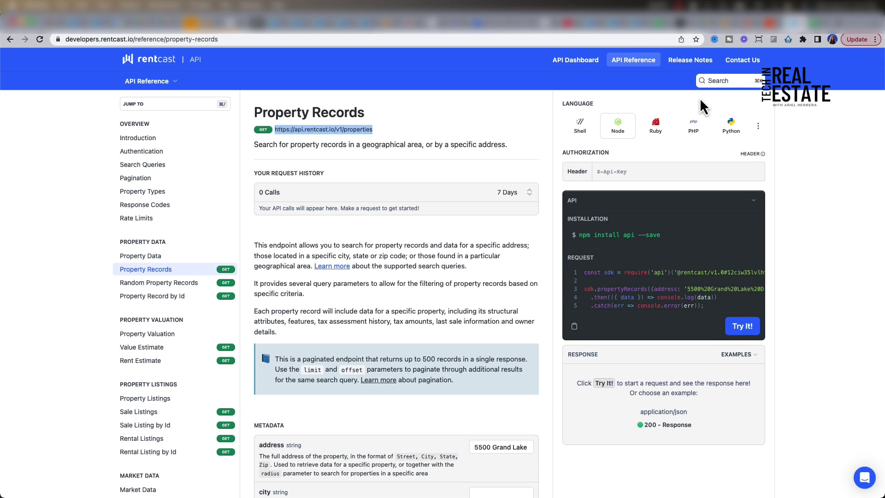
{"action": "key", "text": "super+c"}
{"action": "key", "text": "ctrl+Tab"}
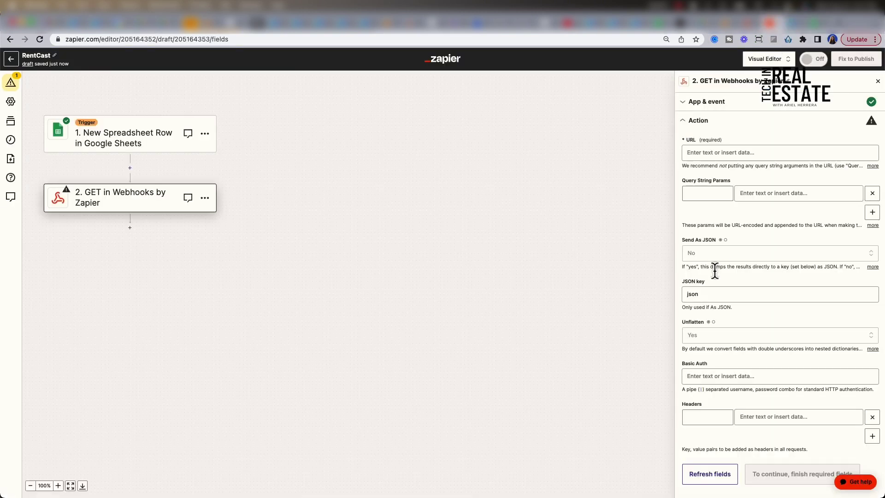
{"action": "left_click", "coordinate": [734, 153]}
{"action": "key", "text": "super+v"}
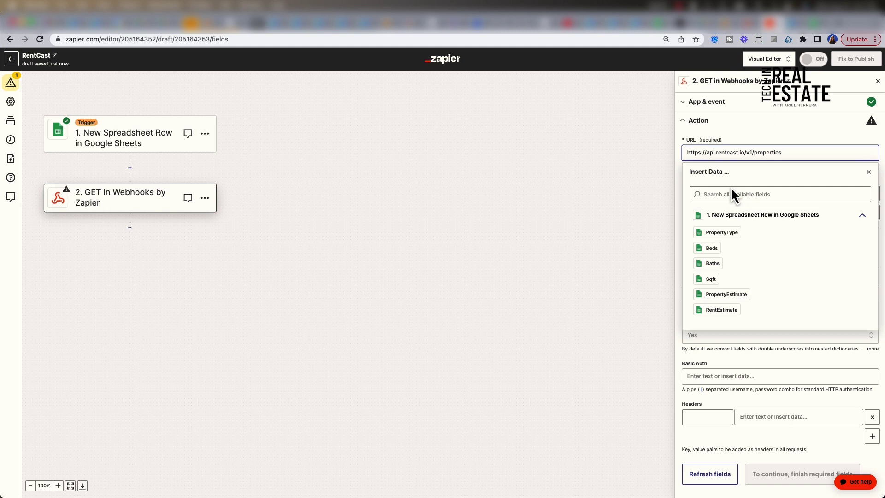
{"action": "left_click", "coordinate": [678, 145]}
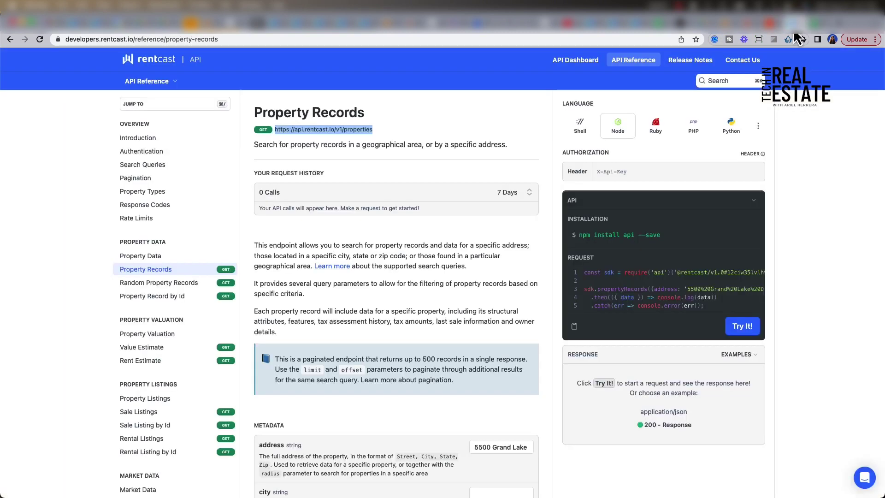
Add an 'address' query parameter, copied from the docs, mapped to the sheet's FullAddress field.
{"action": "left_click", "coordinate": [795, 23]}
{"action": "scroll", "coordinate": [399, 326], "scroll_direction": "down", "scroll_amount": 3}
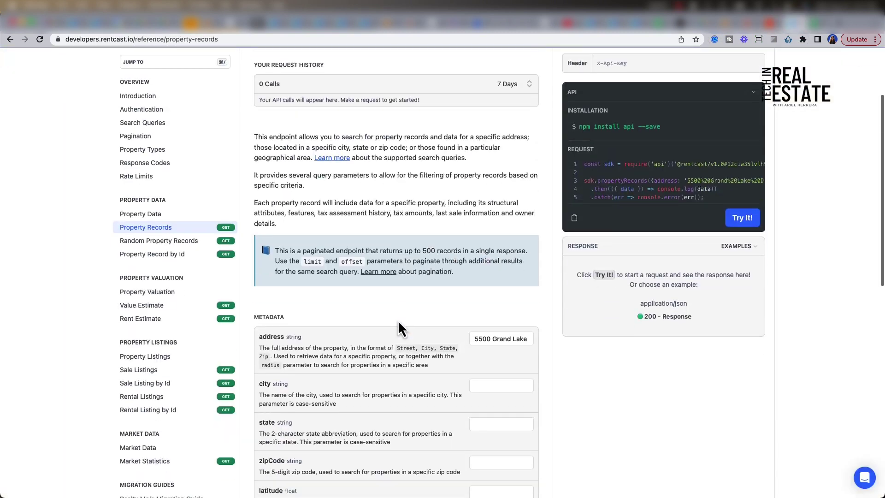
{"action": "double_click", "coordinate": [271, 337]}
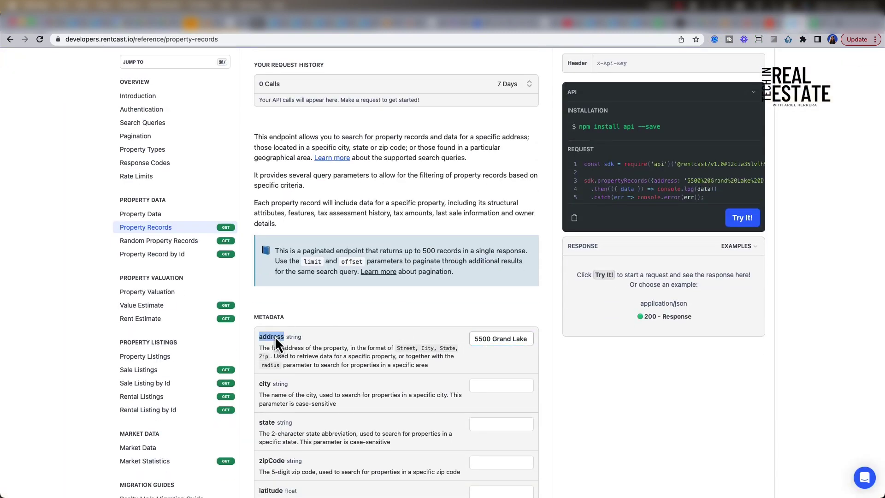
{"action": "left_click", "coordinate": [776, 23]}
{"action": "left_click", "coordinate": [703, 193]}
{"action": "key", "text": "ctrl+v"}
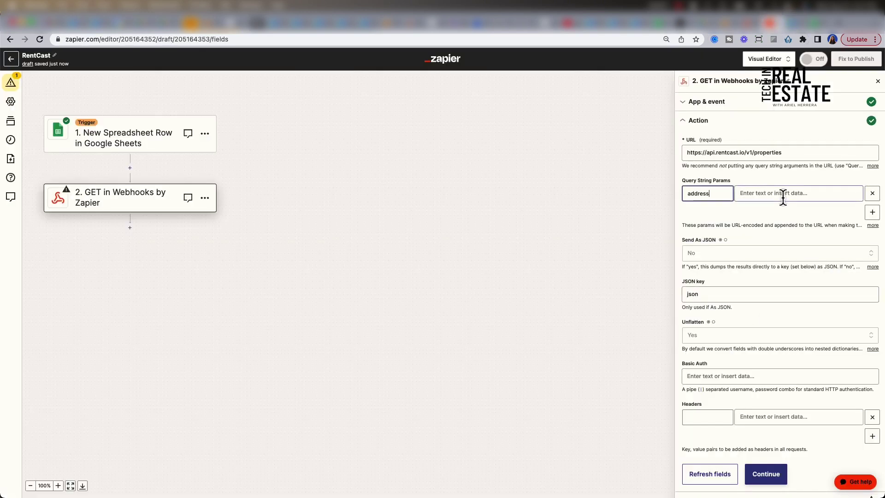
{"action": "left_click", "coordinate": [783, 195]}
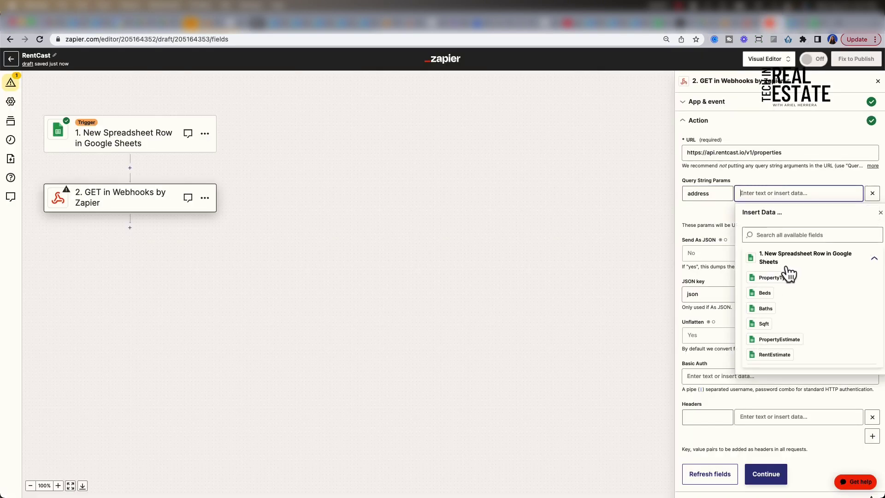
{"action": "scroll", "coordinate": [789, 276], "scroll_direction": "down", "scroll_amount": 4}
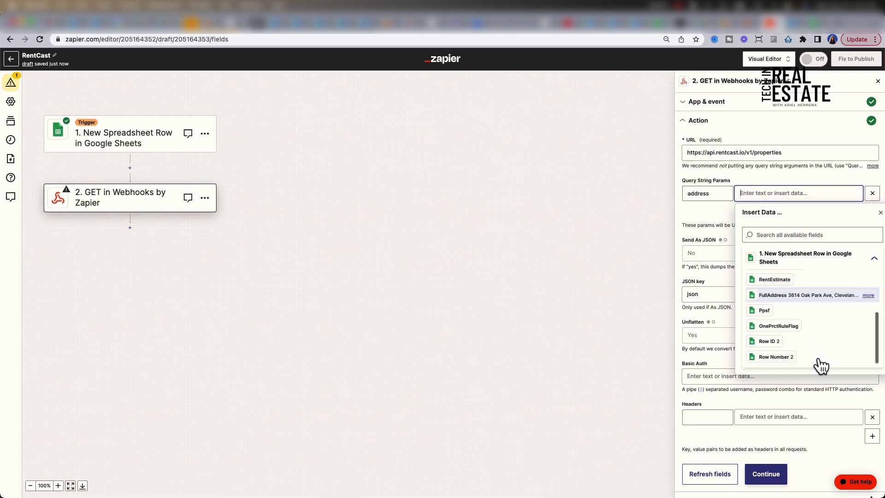
{"action": "left_click", "coordinate": [807, 298]}
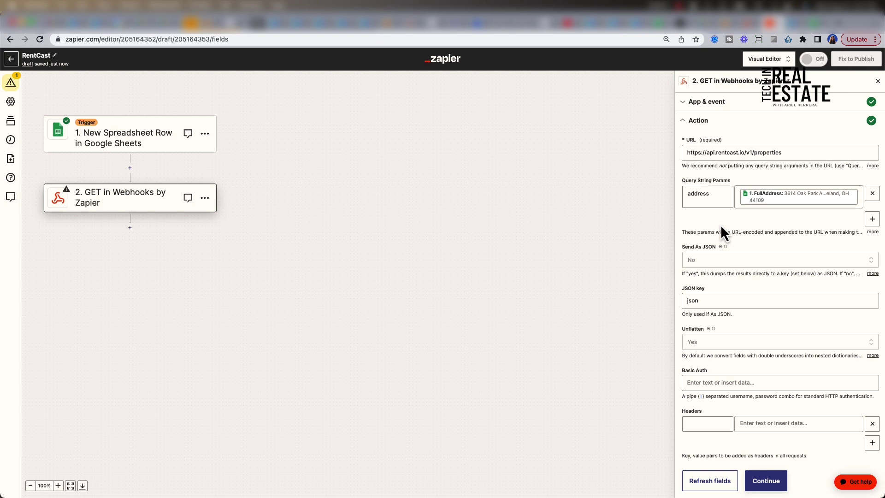
{"action": "key", "text": "ctrl+Tab"}
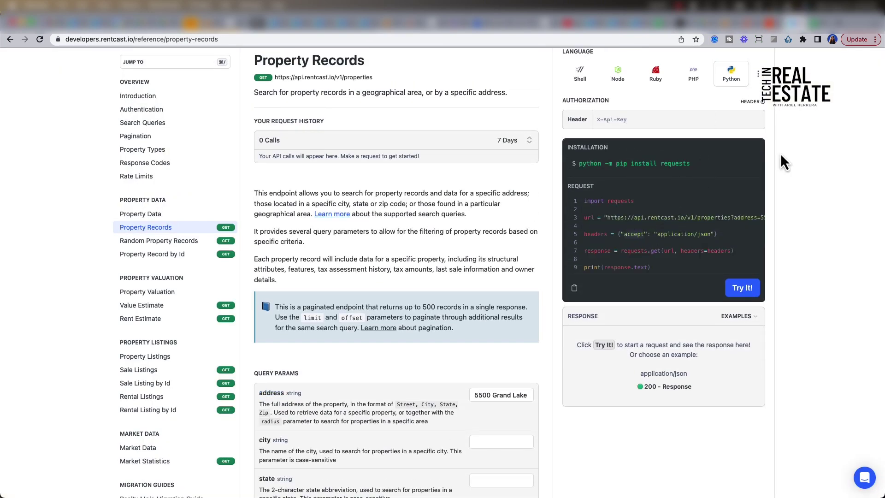
Add an 'accept' header with value application/json, plus a second empty header row.
{"action": "key", "text": "ctrl+shift+Tab"}
{"action": "type", "text": "accept"}
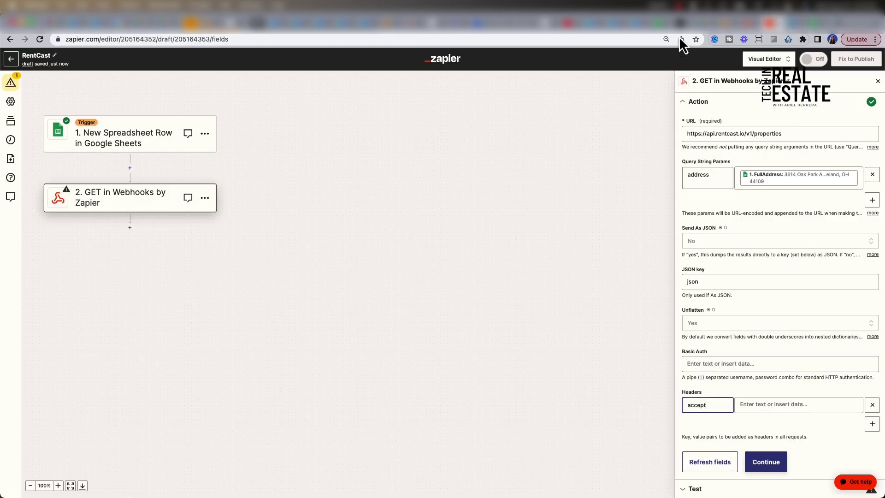
{"action": "key", "text": "ctrl+Tab"}
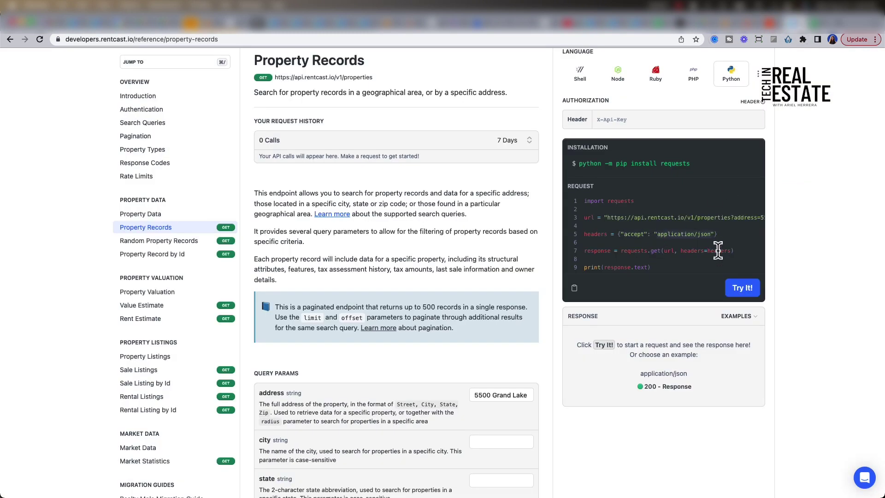
{"action": "key", "text": "ctrl+shift+Tab"}
{"action": "left_click", "coordinate": [770, 404]}
{"action": "type", "text": "application/json"}
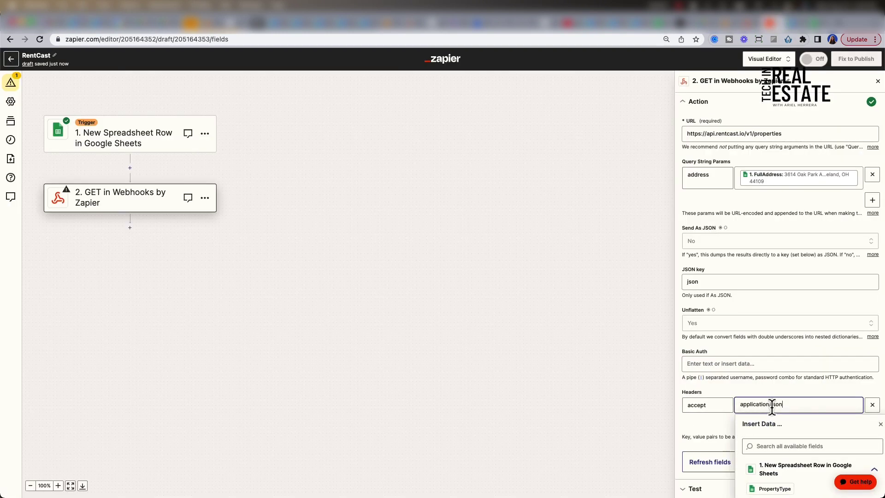
{"action": "left_click", "coordinate": [690, 430]}
{"action": "left_click", "coordinate": [872, 428]}
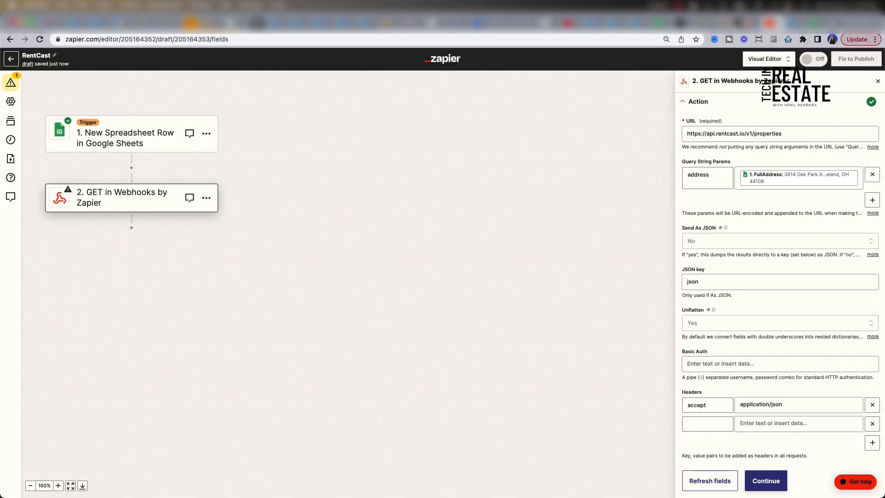
Check the X-Api-Key header in the RentCast docs' sample request, then begin the new header's name.
{"action": "left_click", "coordinate": [800, 23]}
{"action": "scroll", "coordinate": [396, 330], "scroll_direction": "up", "scroll_amount": 1}
{"action": "left_click", "coordinate": [615, 138]}
{"action": "type", "text": "test"}
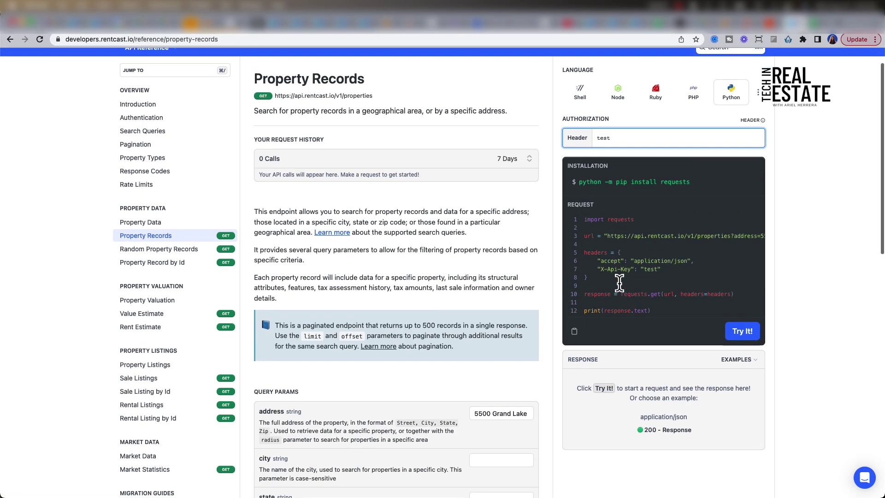
{"action": "left_click", "coordinate": [616, 272]}
{"action": "key", "text": "ctrl+shift+Tab"}
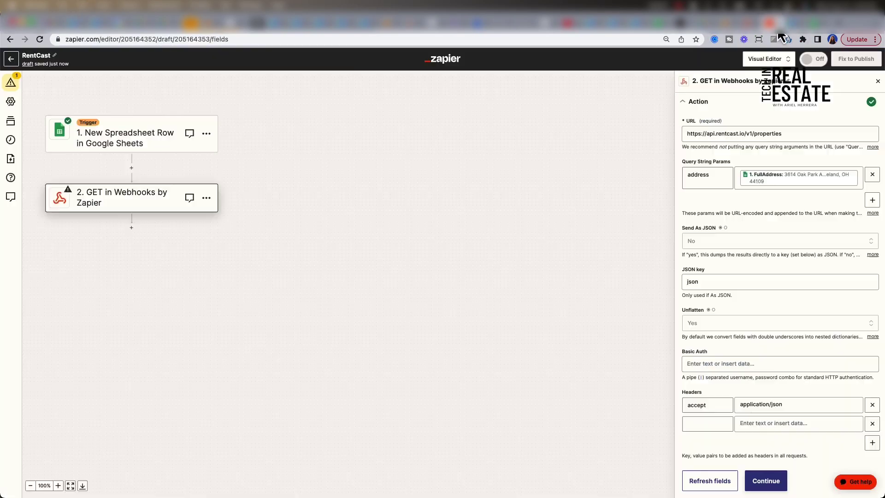
{"action": "left_click", "coordinate": [717, 417]}
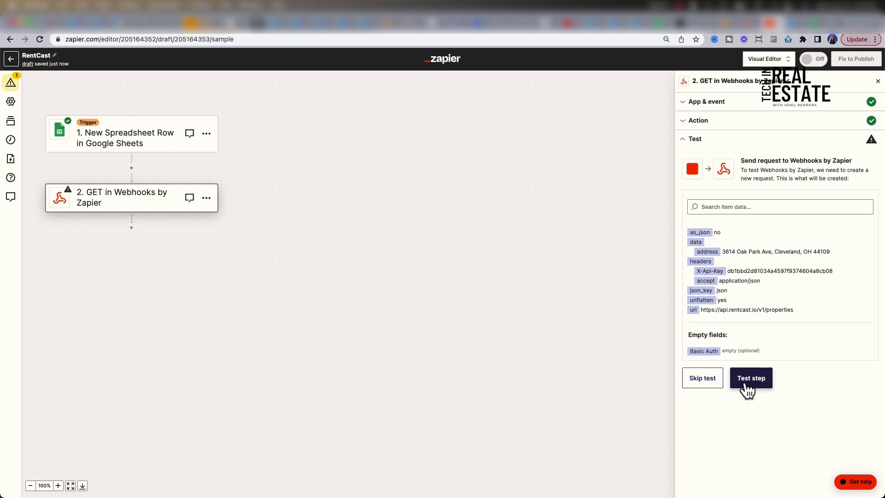
Test the property lookup step, returning the Oak Park Ave record with 3 beds, 1 bath and 1443 sqft.
{"action": "left_click", "coordinate": [745, 384]}
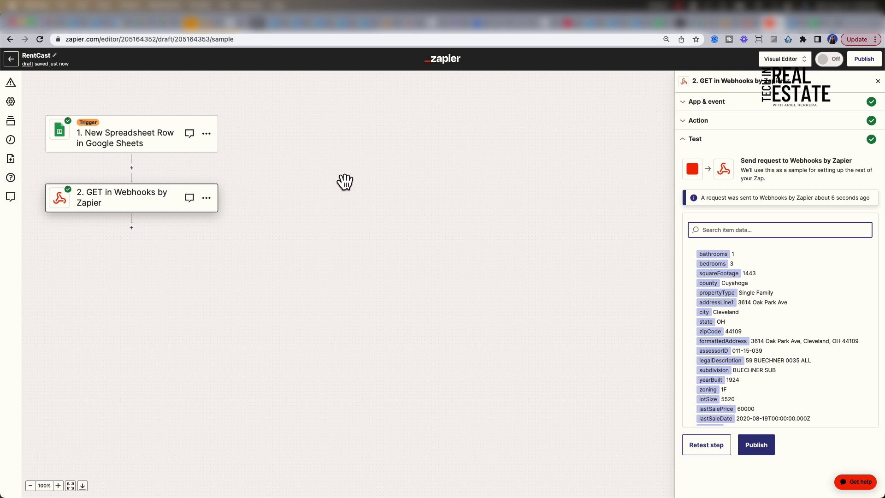
Add a third step using Webhooks by Zapier with the GET event.
{"action": "left_click", "coordinate": [131, 228]}
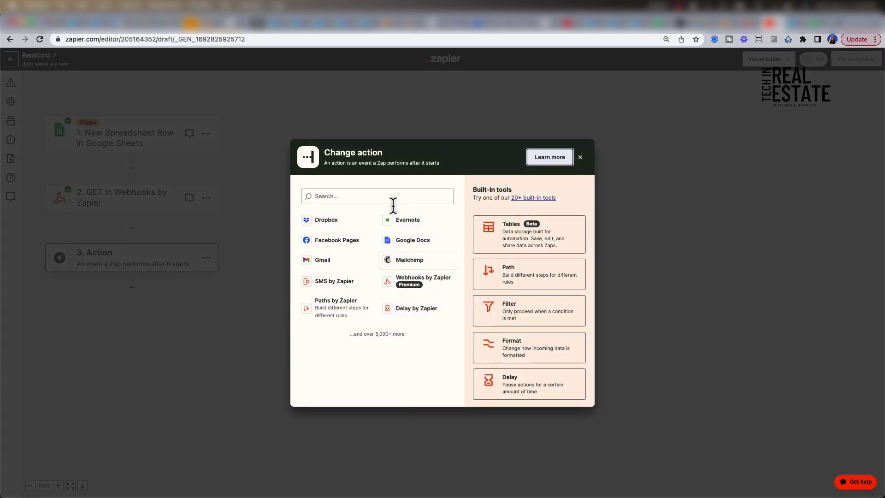
{"action": "left_click", "coordinate": [357, 197]}
{"action": "type", "text": "webh"}
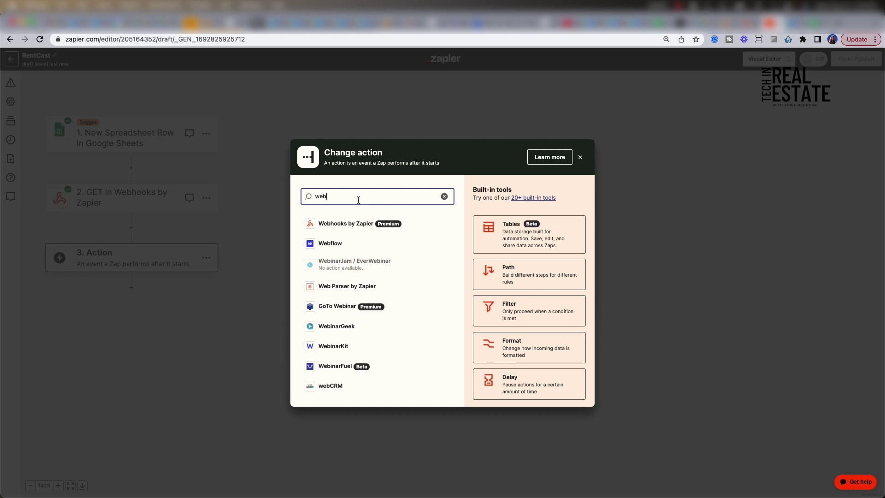
{"action": "left_click", "coordinate": [346, 229]}
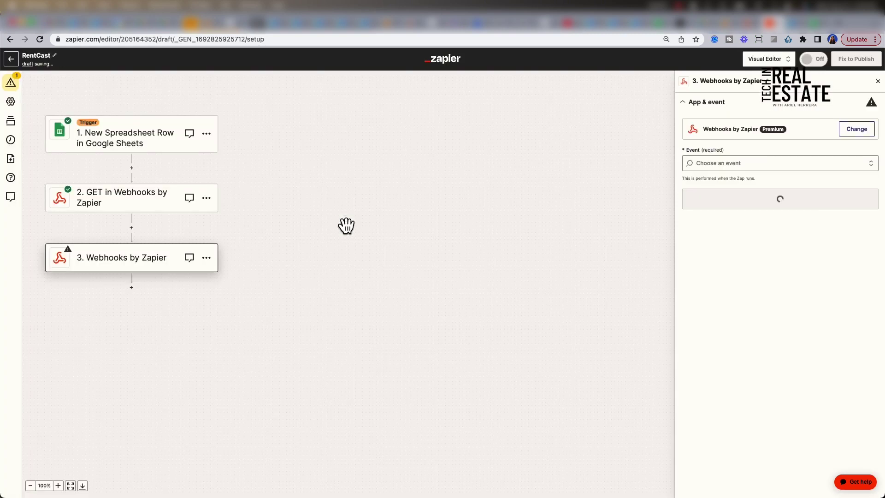
{"action": "left_click", "coordinate": [731, 164]}
{"action": "left_click", "coordinate": [723, 227]}
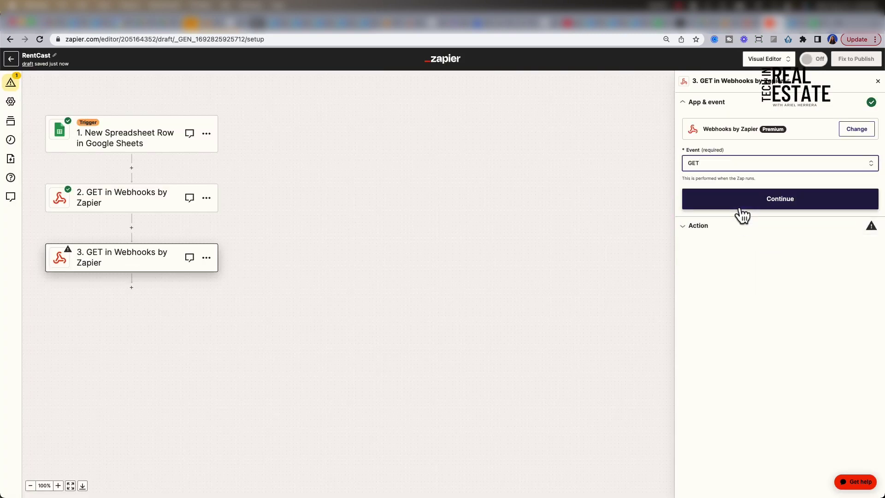
{"action": "left_click", "coordinate": [740, 207]}
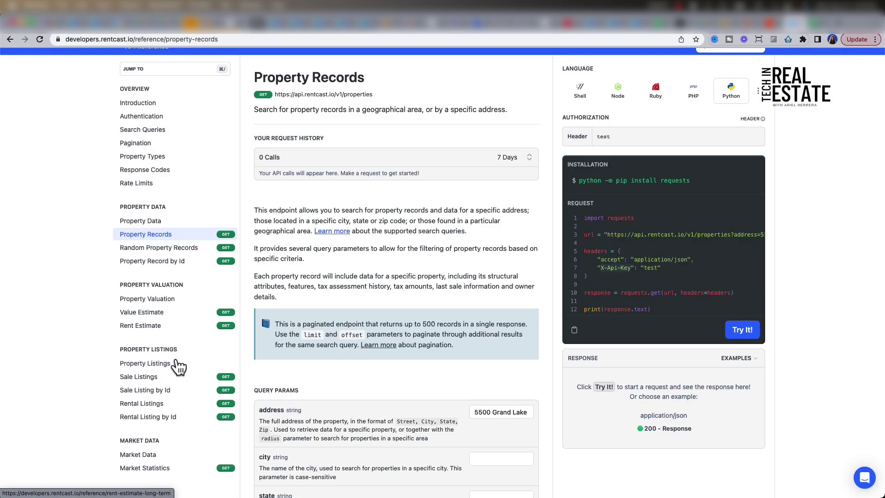
{"action": "left_click", "coordinate": [156, 313]}
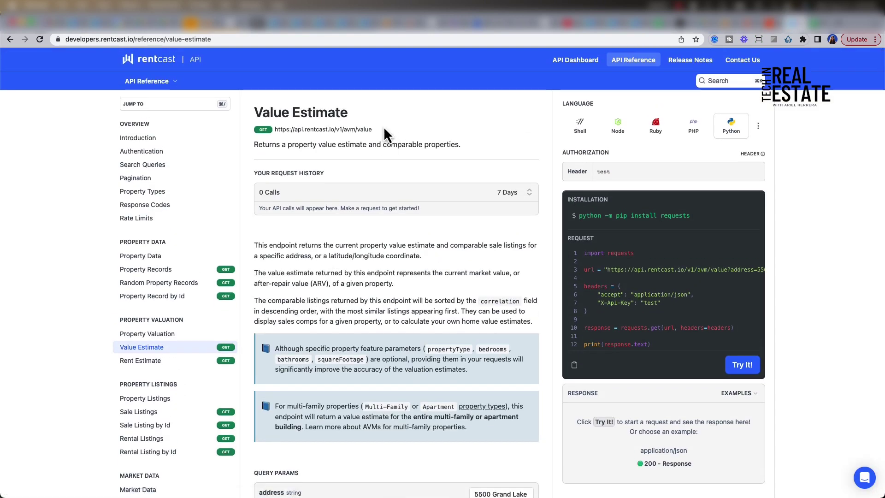
{"action": "left_click_drag", "start_coordinate": [372, 130], "coordinate": [274, 129]}
{"action": "left_click", "coordinate": [764, 23]}
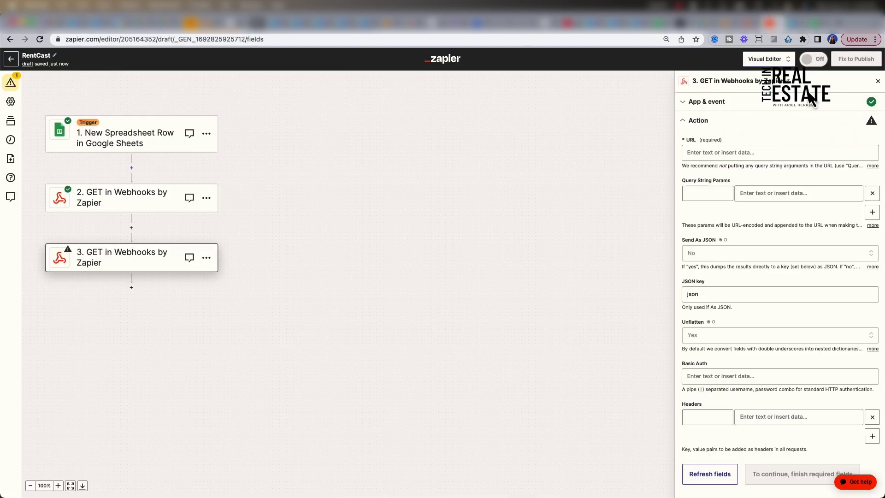
{"action": "left_click", "coordinate": [719, 154]}
{"action": "key", "text": "super+v"}
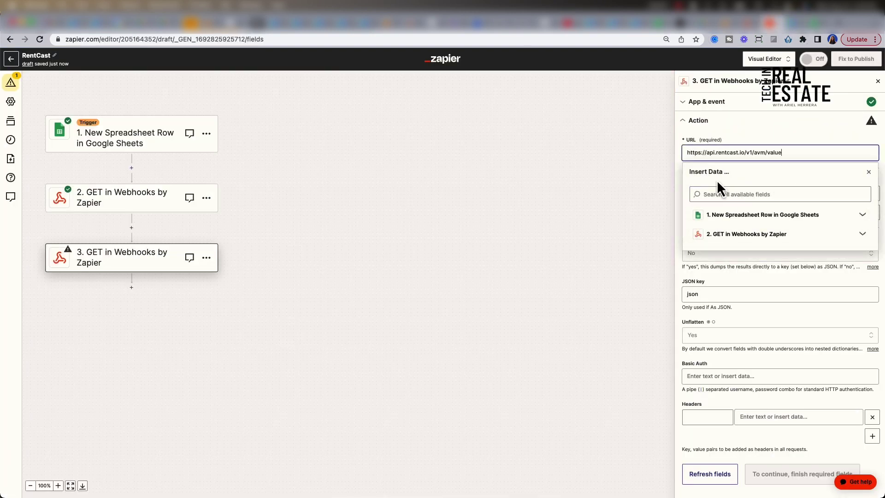
{"action": "left_click", "coordinate": [760, 128]}
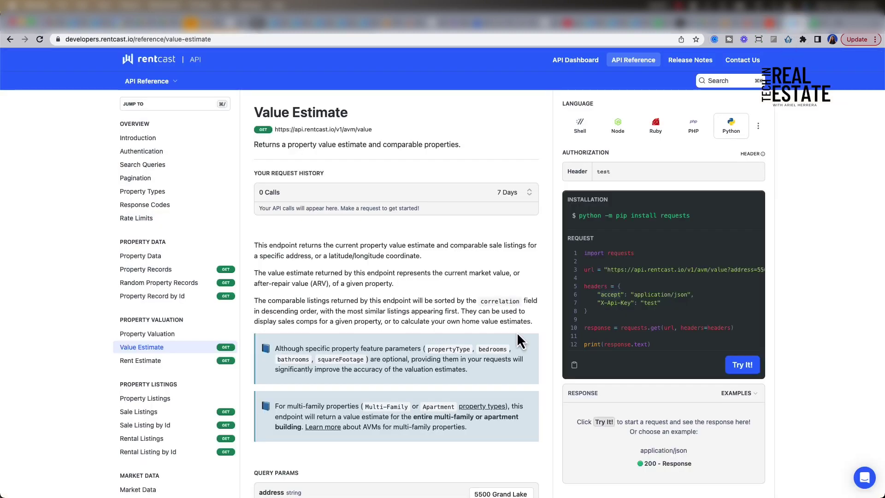
Map the address query parameter to the sheet's FullAddress and add another parameter row.
{"action": "scroll", "coordinate": [516, 332], "scroll_direction": "down", "scroll_amount": 3}
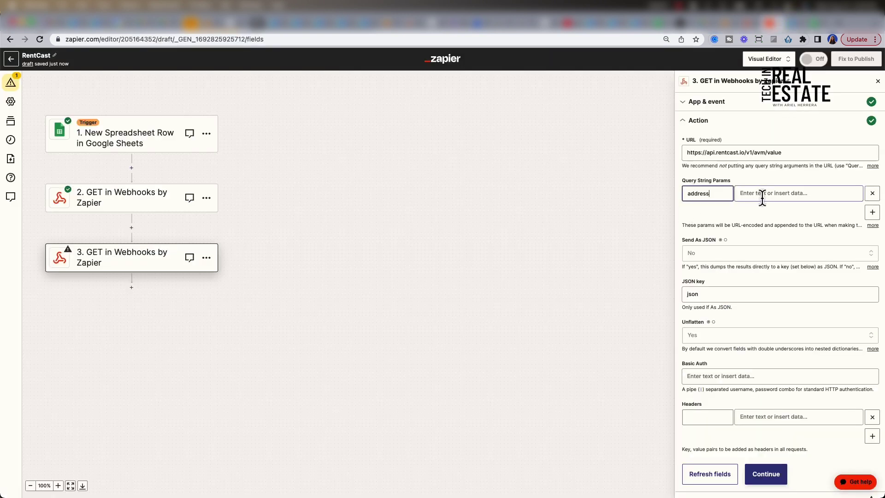
{"action": "left_click", "coordinate": [766, 197]}
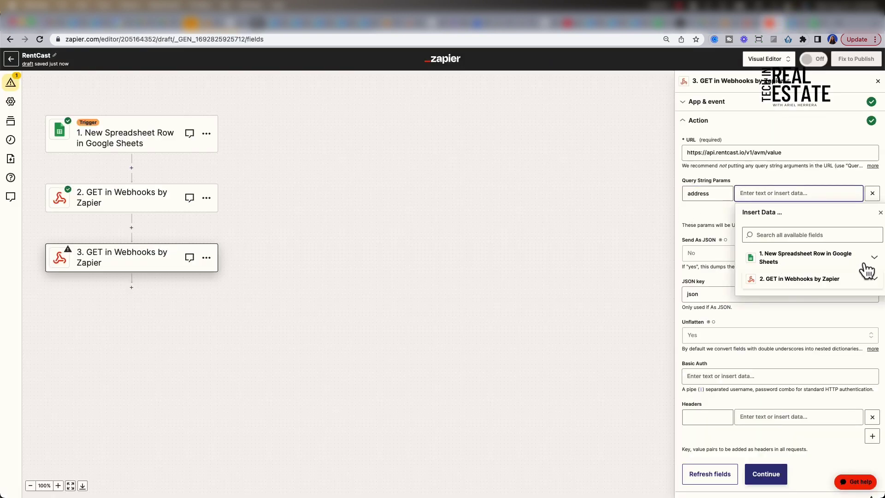
{"action": "left_click", "coordinate": [783, 262]}
{"action": "left_click", "coordinate": [795, 295]}
{"action": "left_click", "coordinate": [712, 224]}
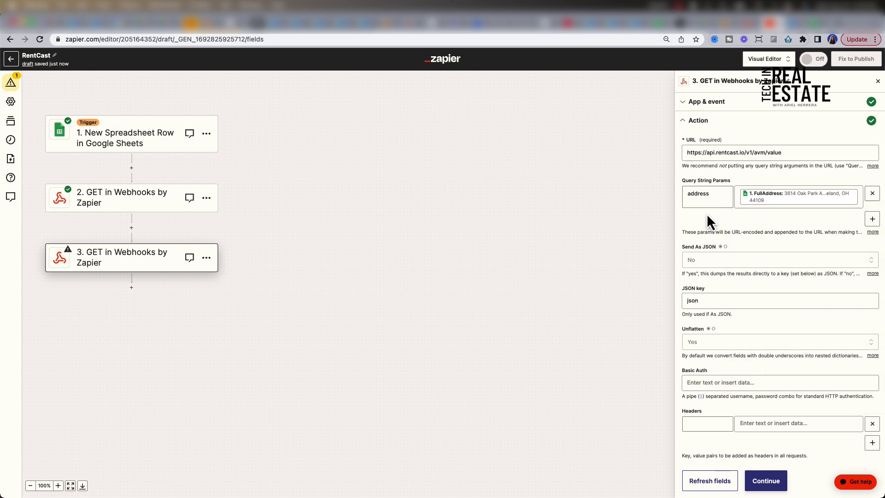
{"action": "left_click", "coordinate": [872, 220]}
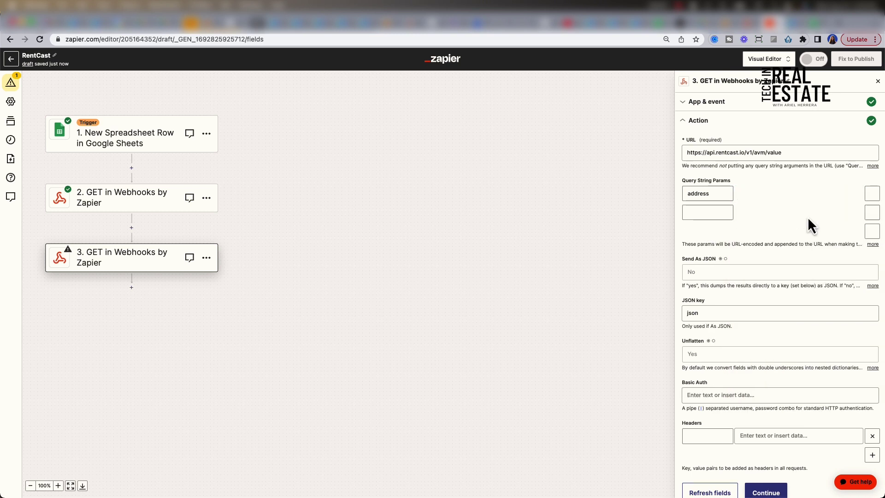
Copy the propertyType parameter name from the RentCast docs.
{"action": "left_click", "coordinate": [794, 24]}
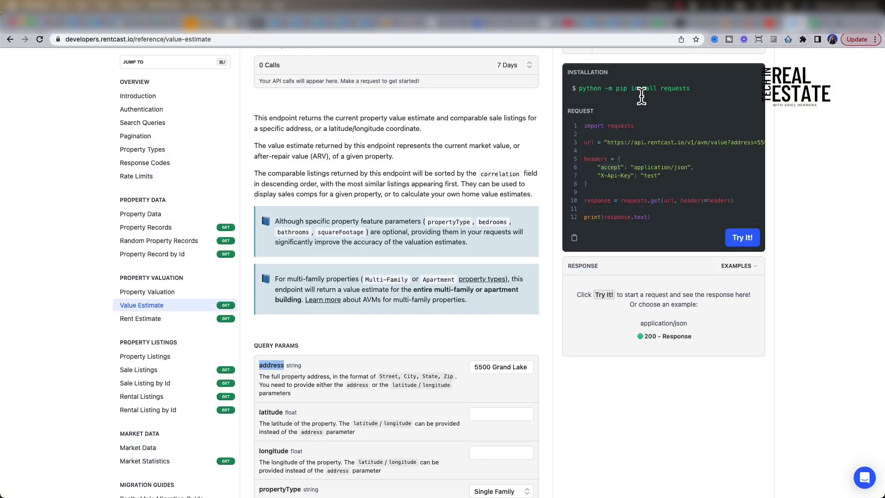
{"action": "scroll", "coordinate": [341, 366], "scroll_direction": "down", "scroll_amount": 5}
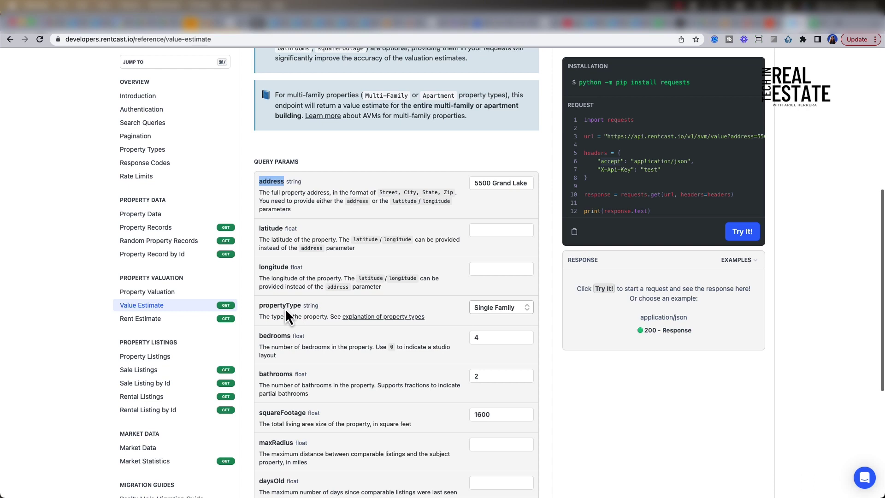
{"action": "double_click", "coordinate": [284, 307]}
{"action": "key", "text": "ctrl+c"}
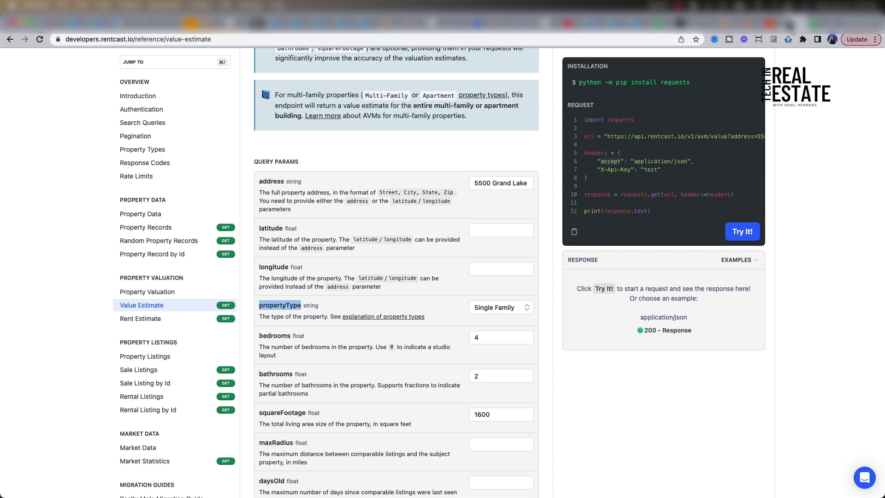
{"action": "left_click", "coordinate": [811, 21]}
Add a propertyType query parameter mapped to step 2's Property Type.
{"action": "left_click", "coordinate": [707, 218]}
{"action": "key", "text": "ctrl+v"}
{"action": "left_click", "coordinate": [774, 220]}
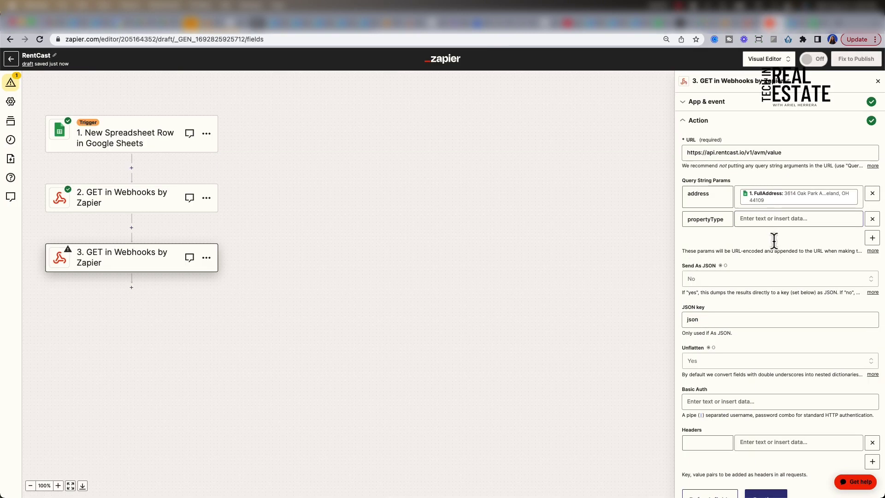
{"action": "type", "text": "proper"}
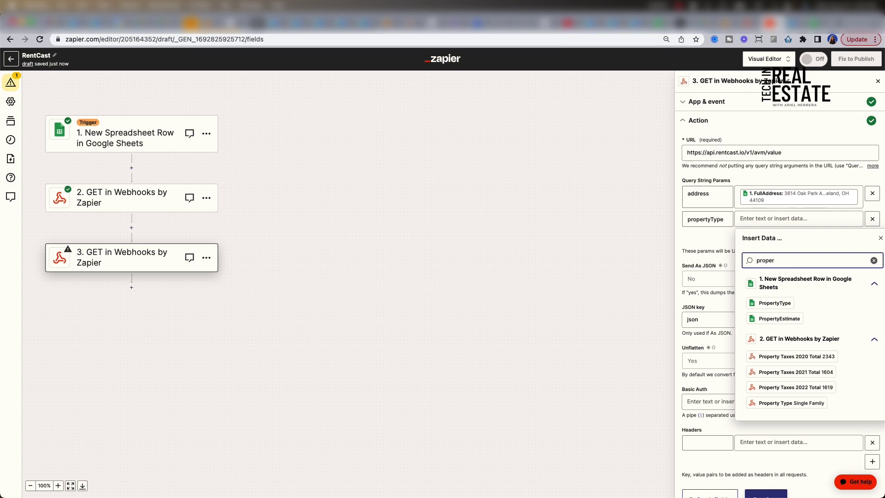
{"action": "left_click", "coordinate": [793, 402]}
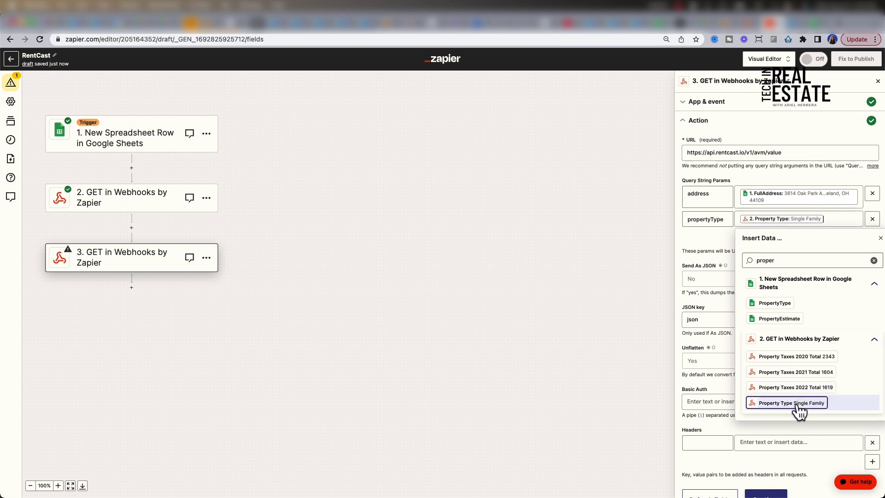
{"action": "left_click", "coordinate": [710, 238]}
{"action": "left_click", "coordinate": [872, 238]}
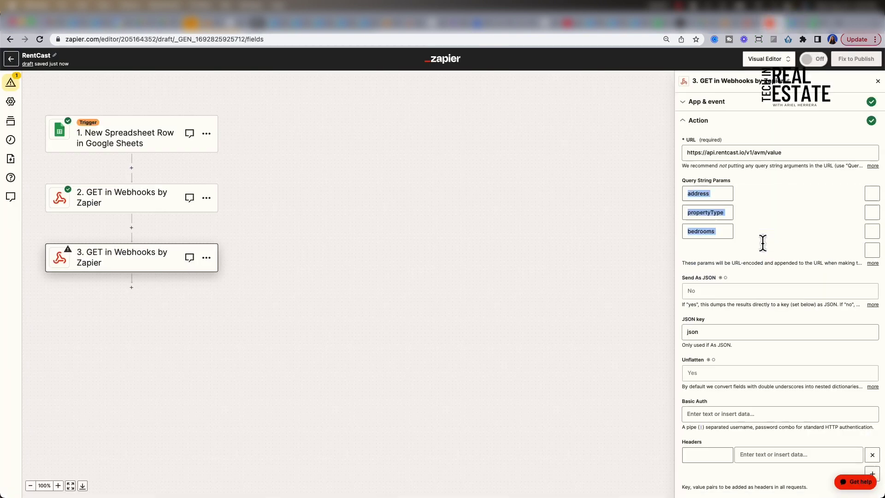
Add bedrooms and bathrooms parameters mapped to step 2's Bedrooms and Bathrooms (1).
{"action": "left_click", "coordinate": [760, 238]}
{"action": "left_click", "coordinate": [792, 323]}
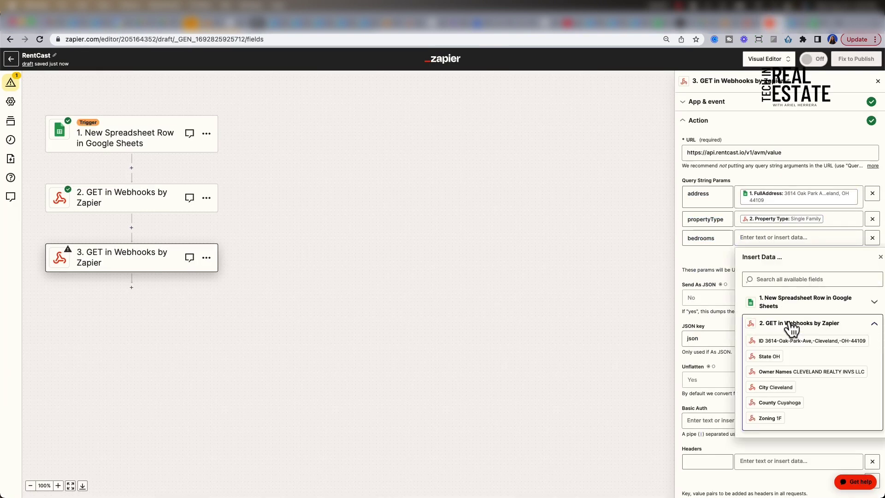
{"action": "type", "text": "bed"}
{"action": "left_click", "coordinate": [775, 358]}
{"action": "left_click", "coordinate": [872, 257]}
{"action": "left_click", "coordinate": [707, 256]}
{"action": "type", "text": "bathrooms"}
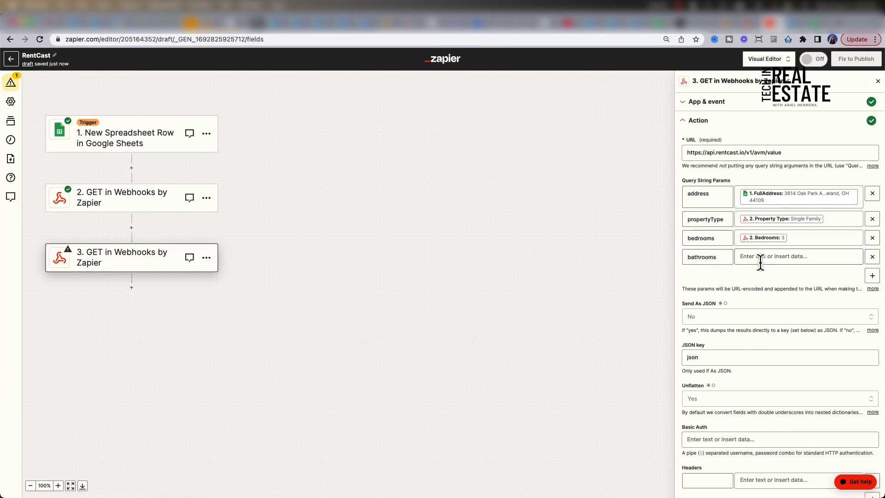
{"action": "left_click", "coordinate": [761, 256]}
{"action": "type", "text": "bathro"}
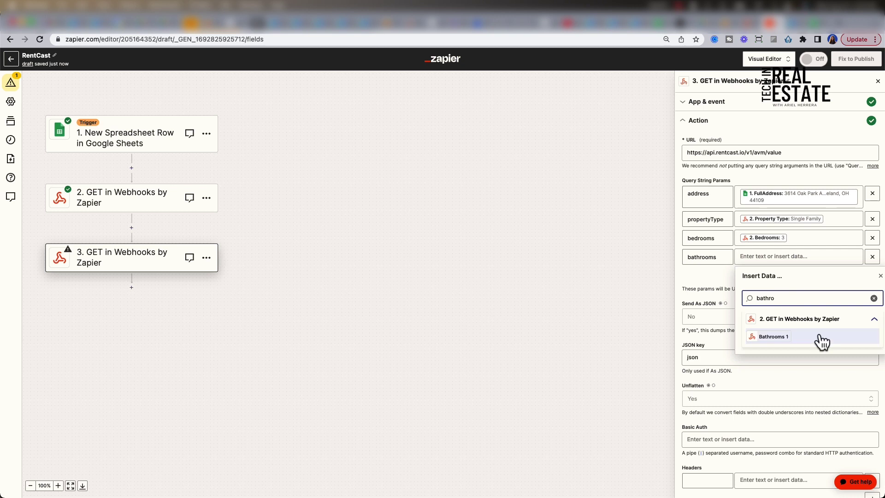
{"action": "left_click", "coordinate": [821, 341]}
{"action": "left_click", "coordinate": [872, 275]}
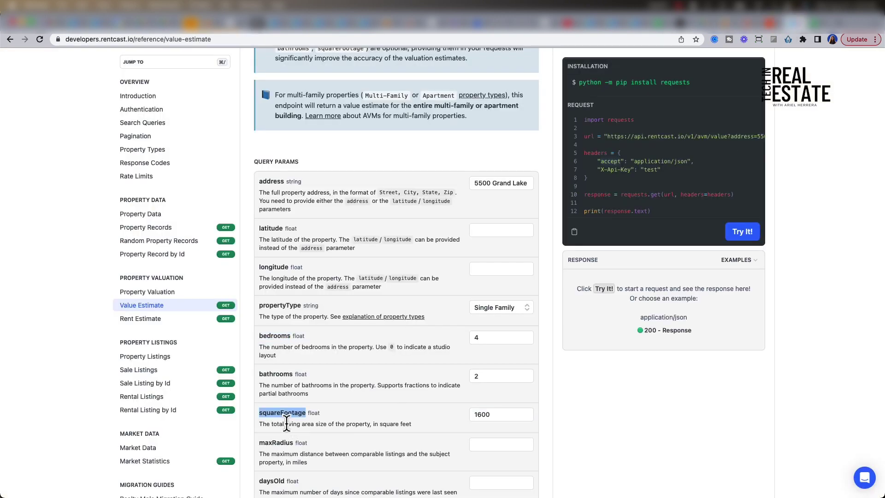
Add a squareFootage parameter mapped to step 2's Square Footage (1443) and copy the accept header name.
{"action": "left_click", "coordinate": [773, 23]}
{"action": "left_click", "coordinate": [725, 276]}
{"action": "type", "text": "squareFootage"}
{"action": "left_click", "coordinate": [780, 277]}
{"action": "type", "text": "sq"}
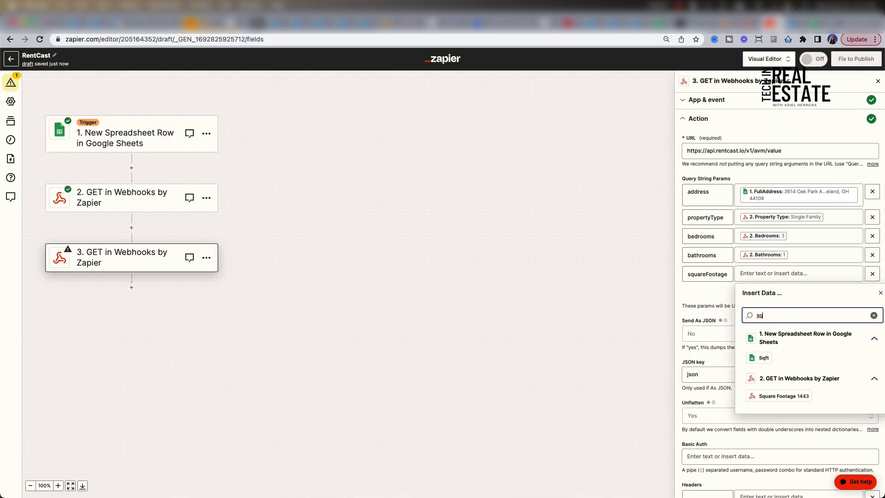
{"action": "left_click", "coordinate": [784, 395]}
{"action": "scroll", "coordinate": [740, 332], "scroll_direction": "down", "scroll_amount": 3}
{"action": "left_click", "coordinate": [793, 24]}
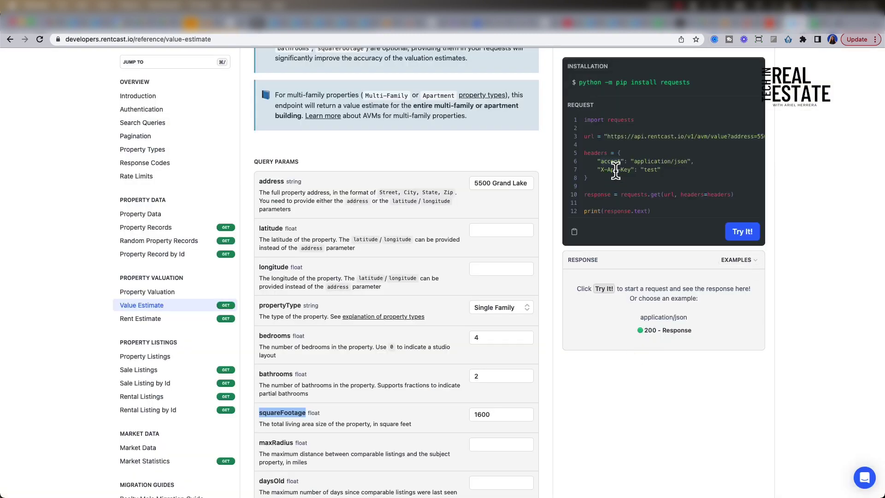
{"action": "double_click", "coordinate": [609, 161]}
{"action": "key", "text": "cmd+c"}
Add an accept request header with the value application/json.
{"action": "left_click", "coordinate": [793, 24]}
{"action": "key", "text": "cmd+v"}
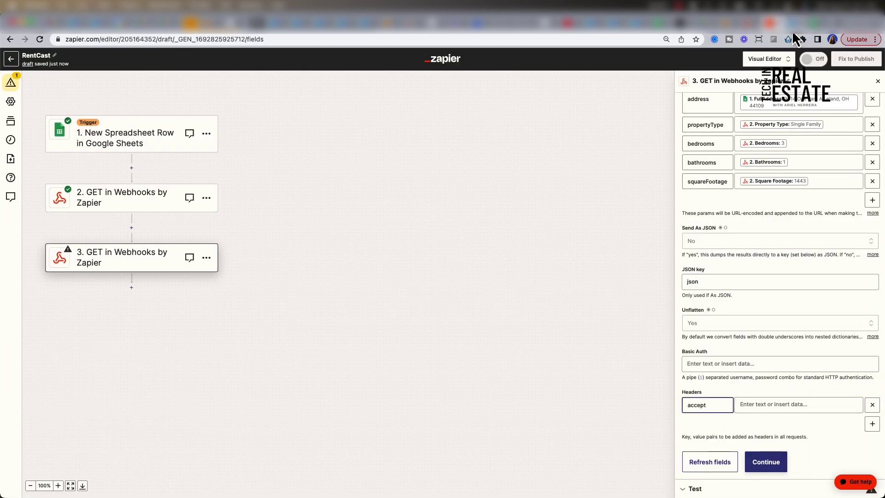
{"action": "left_click", "coordinate": [794, 24]}
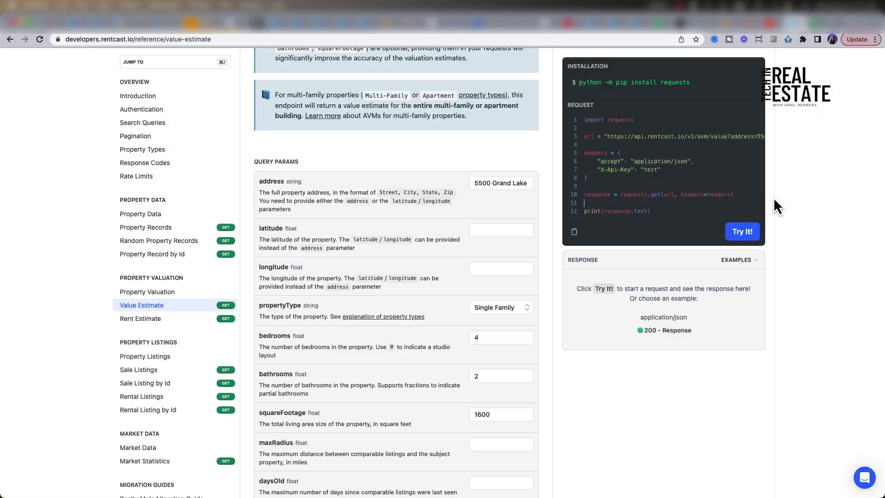
{"action": "left_click", "coordinate": [769, 27]}
{"action": "left_click", "coordinate": [811, 405]}
{"action": "key", "text": "cmd+v"}
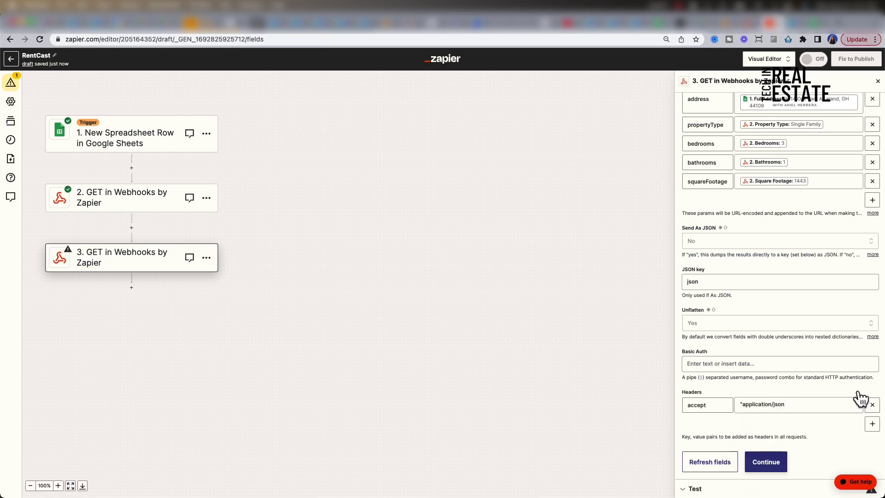
{"action": "left_click", "coordinate": [741, 405]}
Add an X-Api-Key header with the RentCast API key and test the step, getting a 139000 price.
{"action": "left_click", "coordinate": [872, 422]}
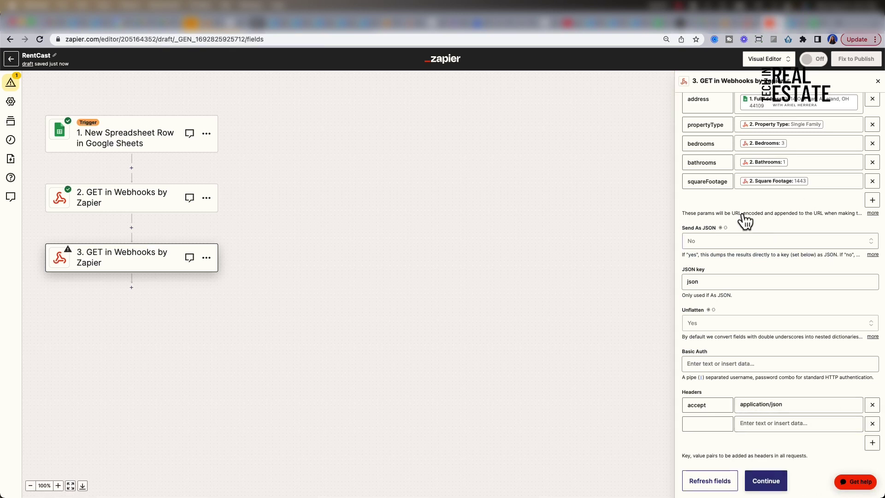
{"action": "left_click", "coordinate": [794, 24]}
{"action": "key", "text": "cmd+c"}
{"action": "left_click", "coordinate": [773, 26]}
{"action": "left_click", "coordinate": [700, 423]}
{"action": "key", "text": "cmd+v"}
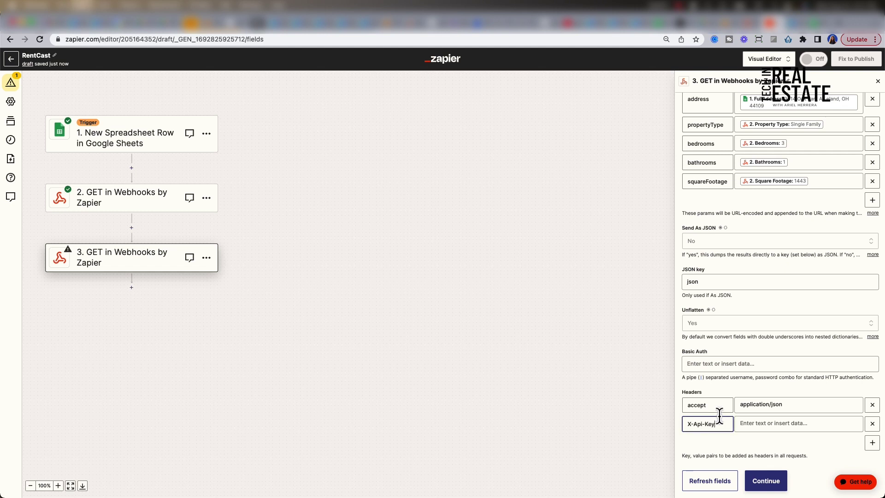
{"action": "left_click", "coordinate": [748, 424]}
{"action": "key", "text": "super+v"}
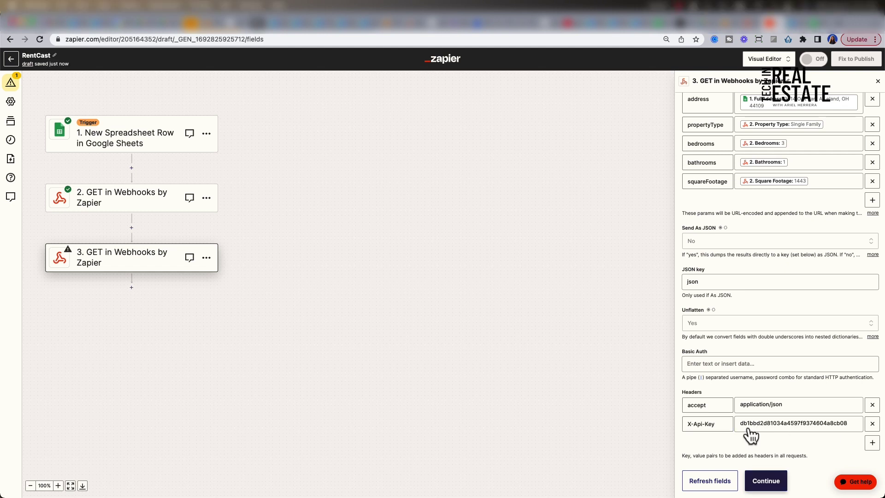
{"action": "left_click", "coordinate": [765, 481]}
{"action": "left_click", "coordinate": [751, 440]}
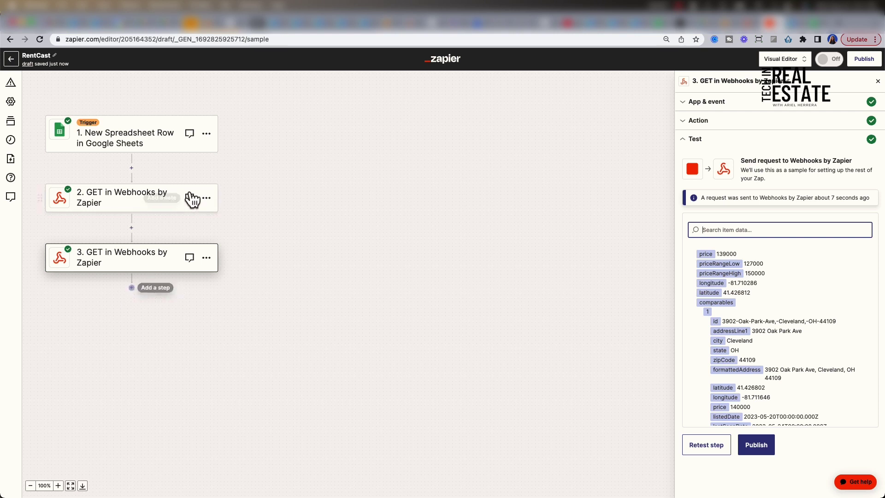
Rename step 2 to Property Records.
{"action": "left_click", "coordinate": [206, 198]}
{"action": "left_click", "coordinate": [240, 194]}
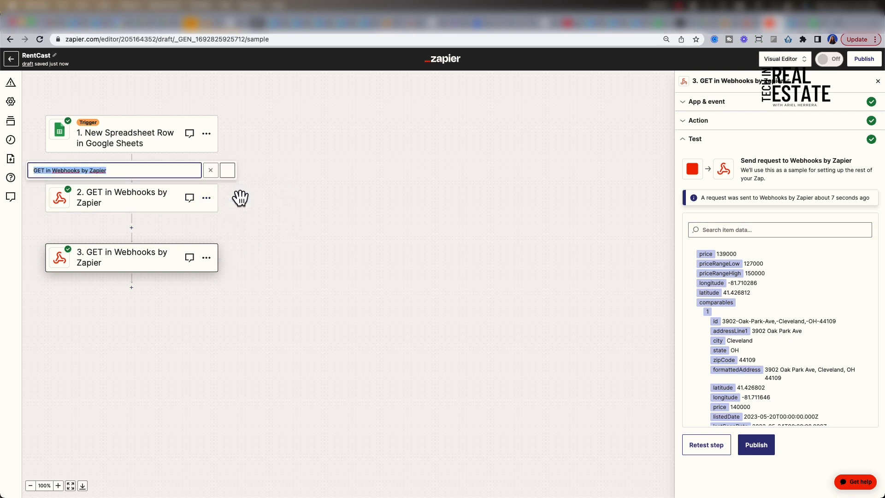
{"action": "type", "text": "Property Reco"}
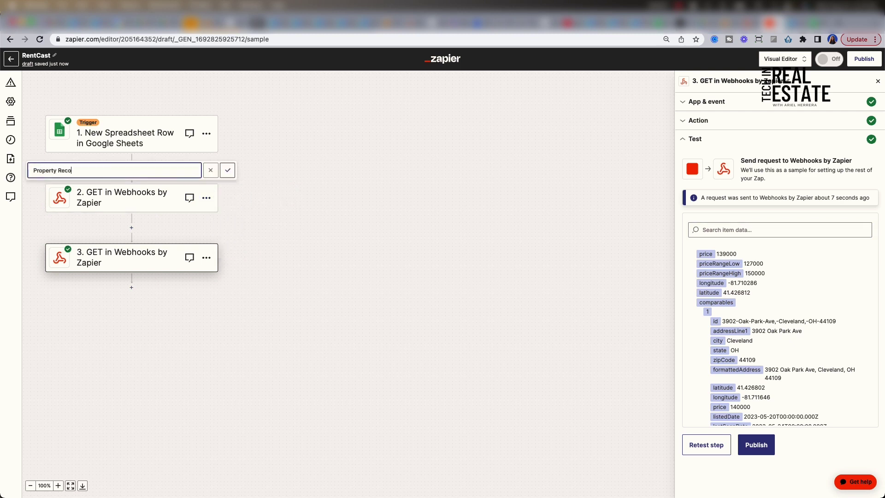
{"action": "type", "text": "rds"}
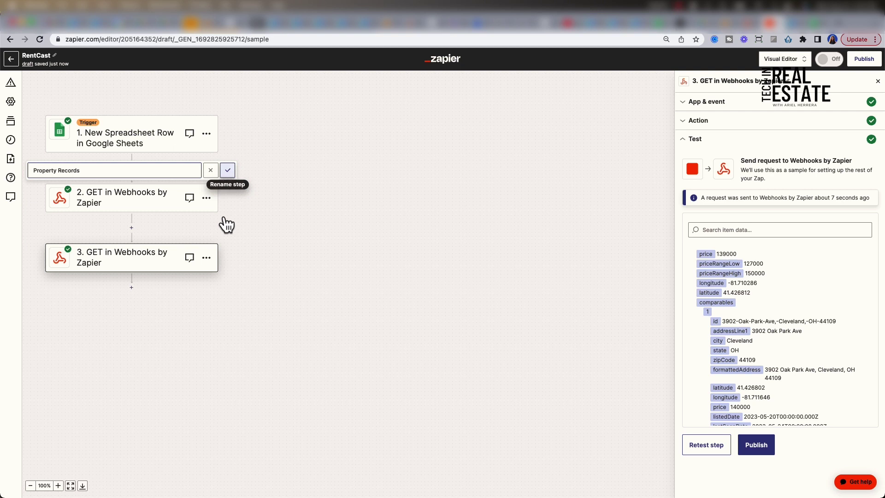
{"action": "left_click", "coordinate": [228, 170]}
Rename step 3 to Property Estimates.
{"action": "left_click", "coordinate": [206, 257]}
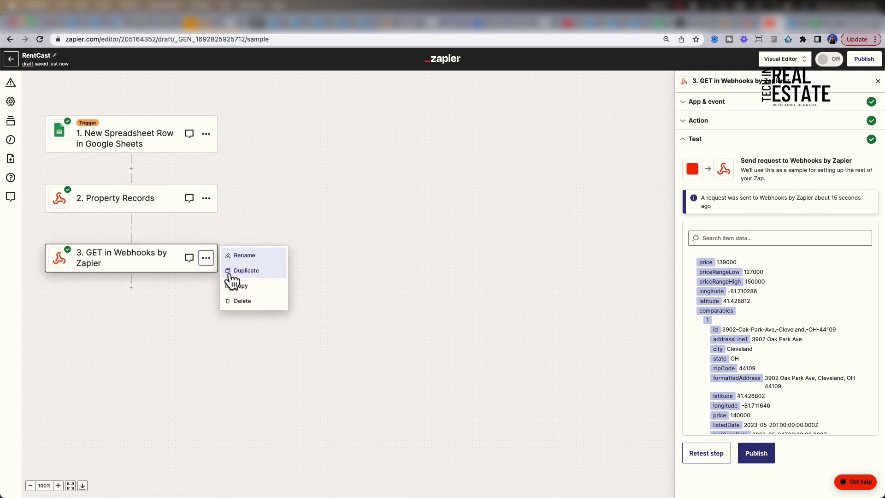
{"action": "left_click", "coordinate": [239, 255]}
{"action": "type", "text": "Property Estimates"}
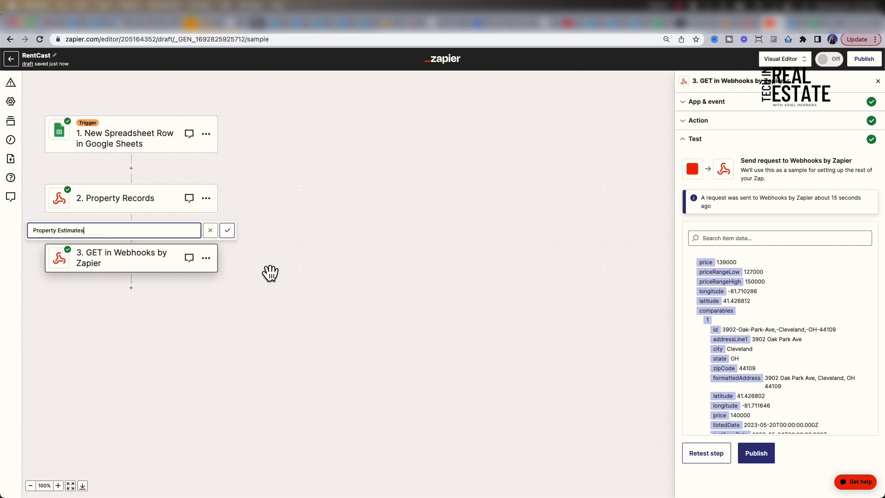
{"action": "left_click", "coordinate": [227, 231]}
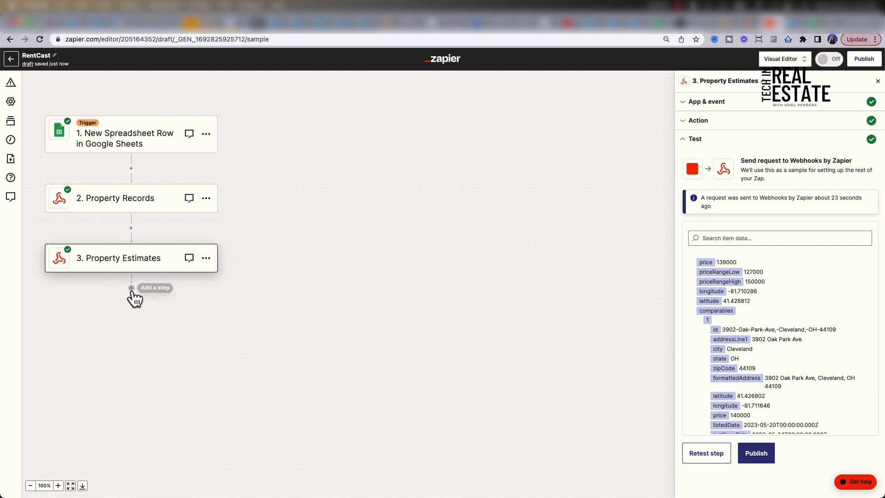
{"action": "left_click", "coordinate": [132, 290]}
Make the fourth step a Webhooks by Zapier GET request named Rental Estimates and continue to its settings.
{"action": "type", "text": "web"}
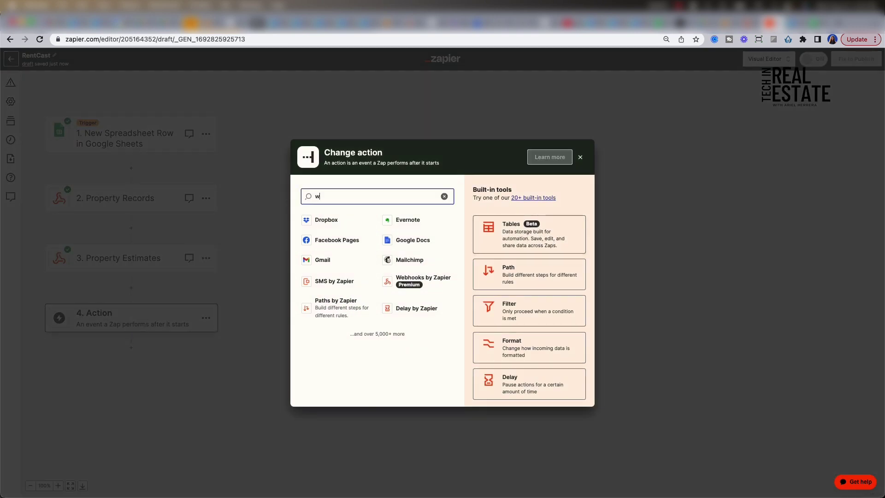
{"action": "left_click", "coordinate": [353, 225]}
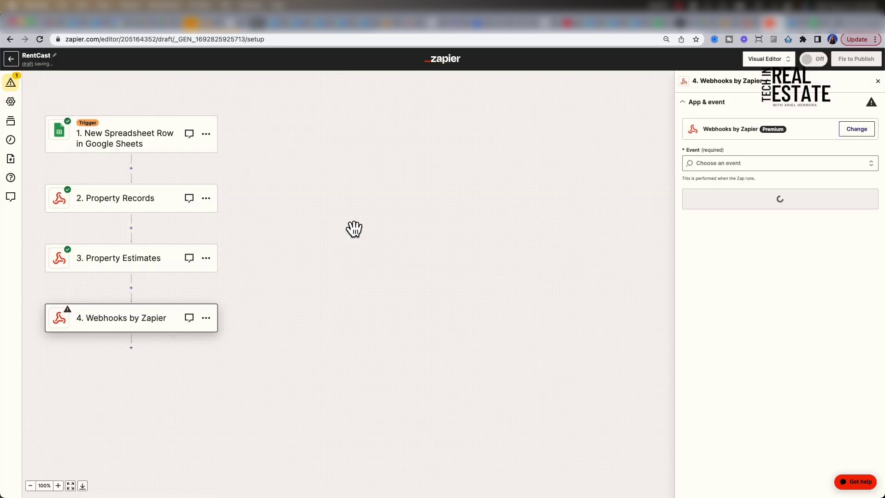
{"action": "left_click", "coordinate": [730, 164]}
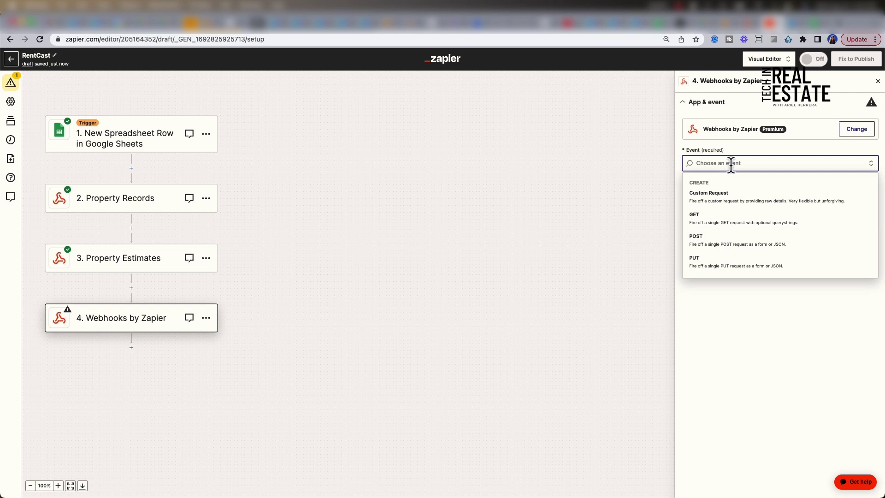
{"action": "left_click", "coordinate": [705, 218]}
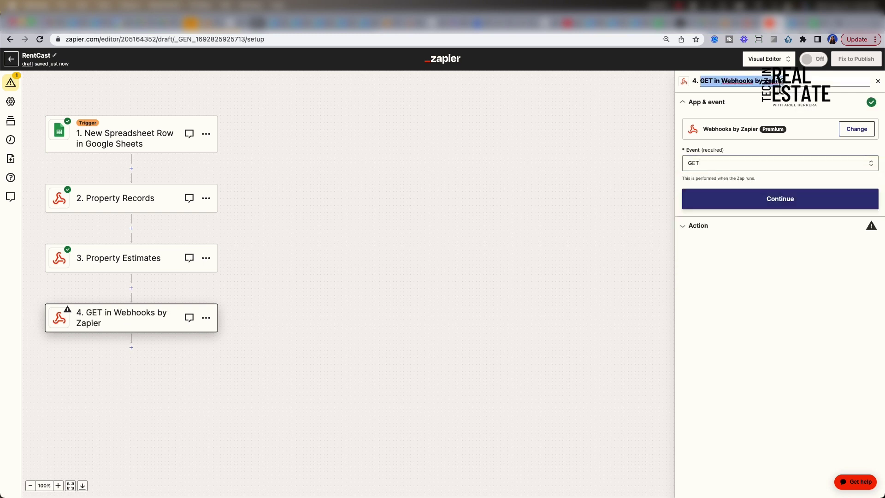
{"action": "type", "text": "Rental Estimates"}
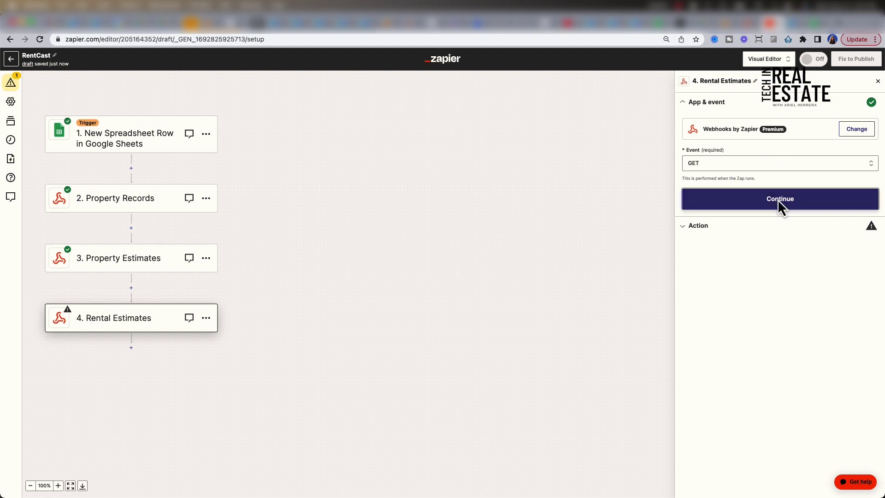
{"action": "left_click", "coordinate": [778, 199]}
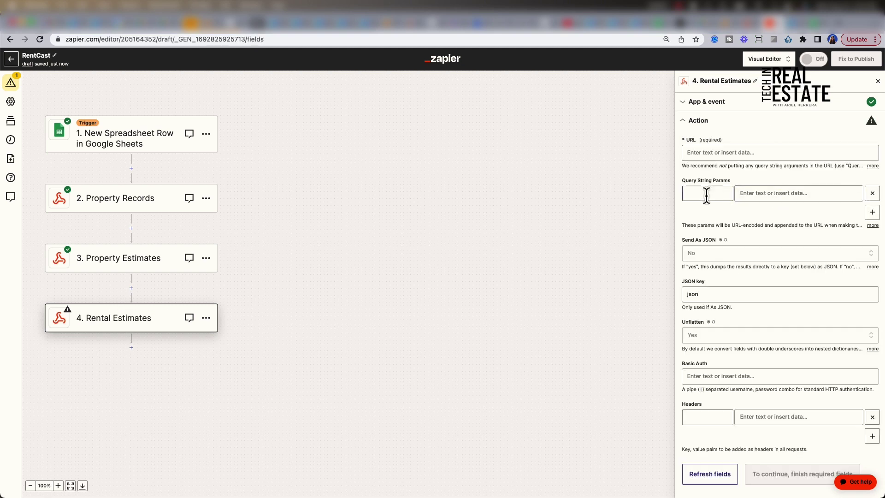
{"action": "left_click", "coordinate": [795, 23]}
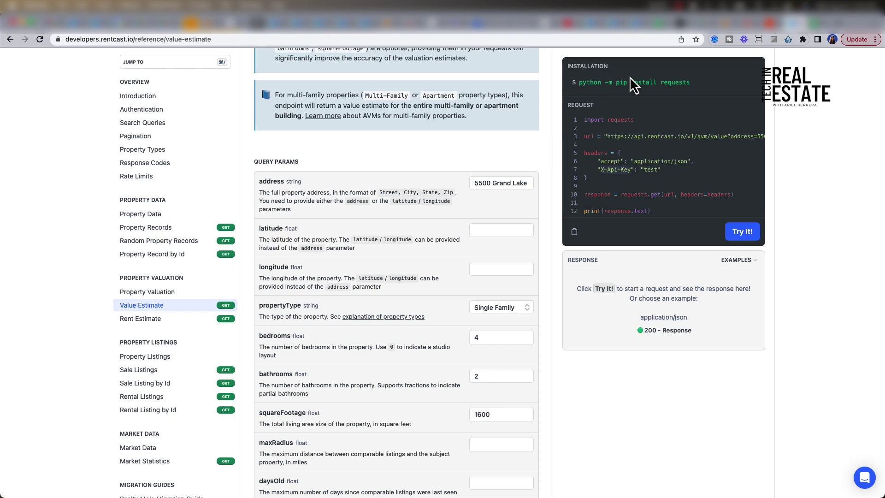
Set the request URL to the RentCast long-term Rent Estimate endpoint copied from the docs.
{"action": "left_click", "coordinate": [182, 318]}
{"action": "left_click_drag", "start_coordinate": [275, 130], "coordinate": [477, 127]}
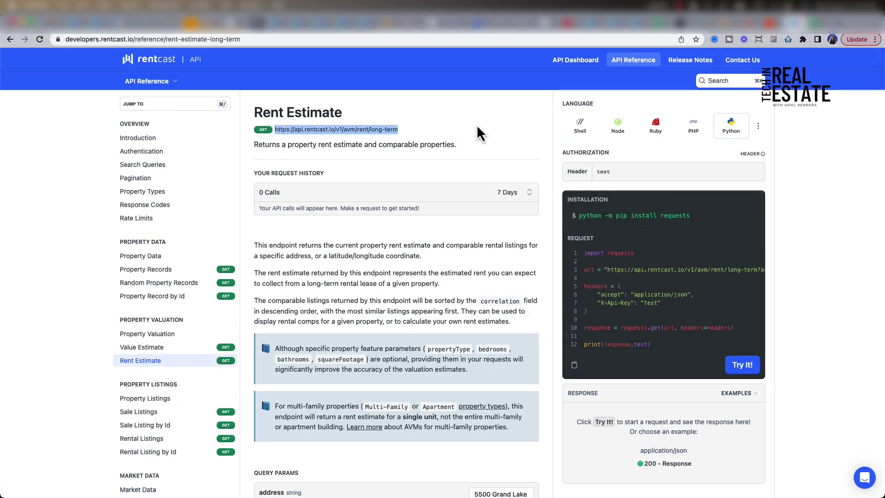
{"action": "key", "text": "ctrl+c"}
{"action": "left_click", "coordinate": [774, 23]}
{"action": "left_click", "coordinate": [763, 152]}
{"action": "key", "text": "ctrl+v"}
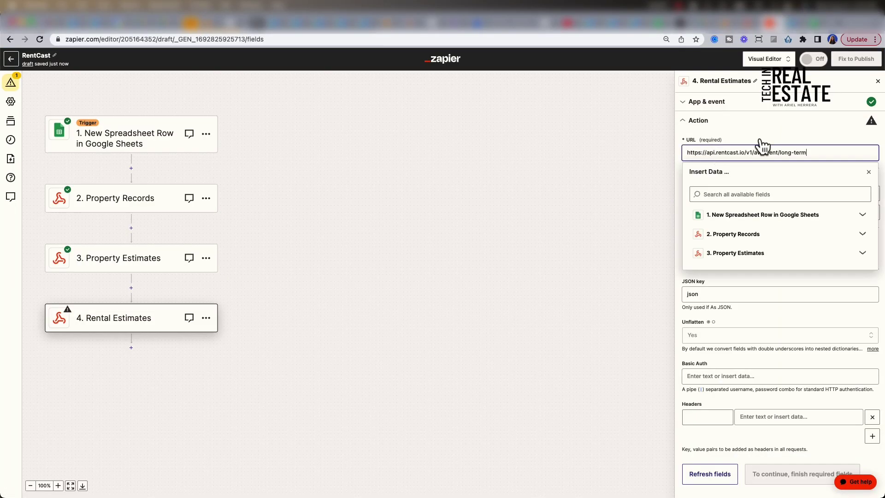
{"action": "left_click", "coordinate": [738, 182]}
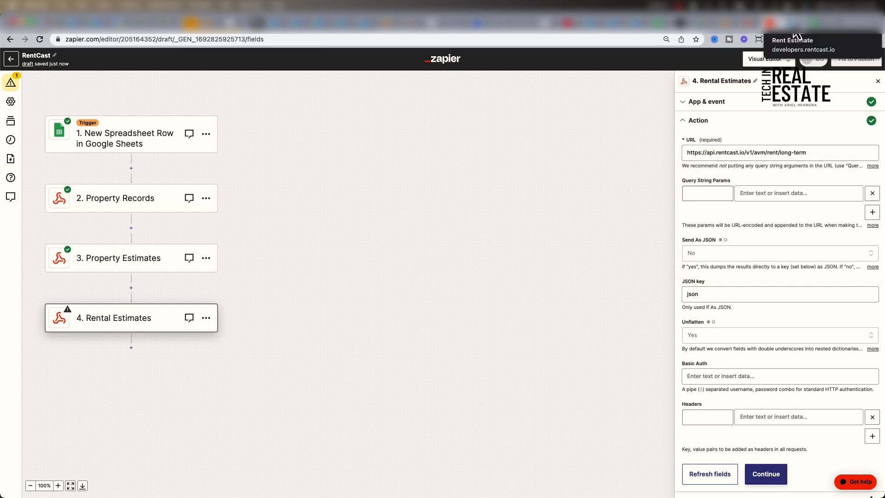
Add query parameter rows named after the docs' address, propertyType and bathrooms parameters.
{"action": "left_click", "coordinate": [796, 35]}
{"action": "scroll", "coordinate": [430, 341], "scroll_direction": "down", "scroll_amount": 8}
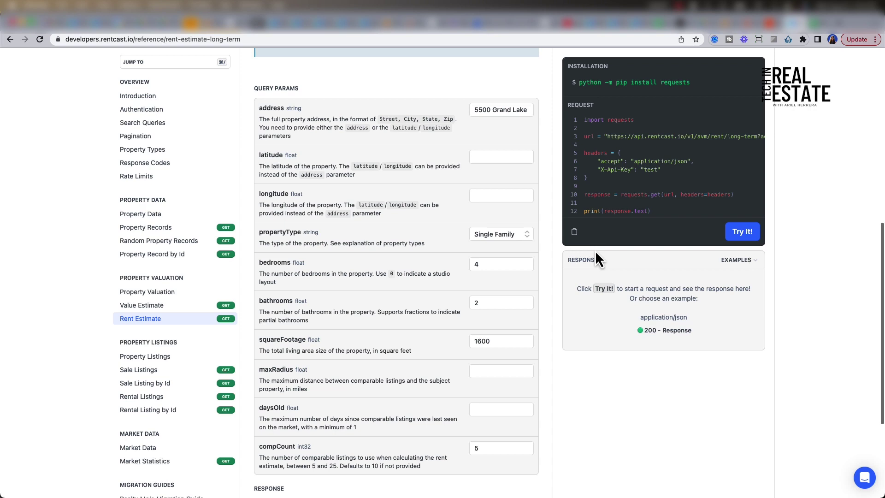
{"action": "double_click", "coordinate": [271, 108]}
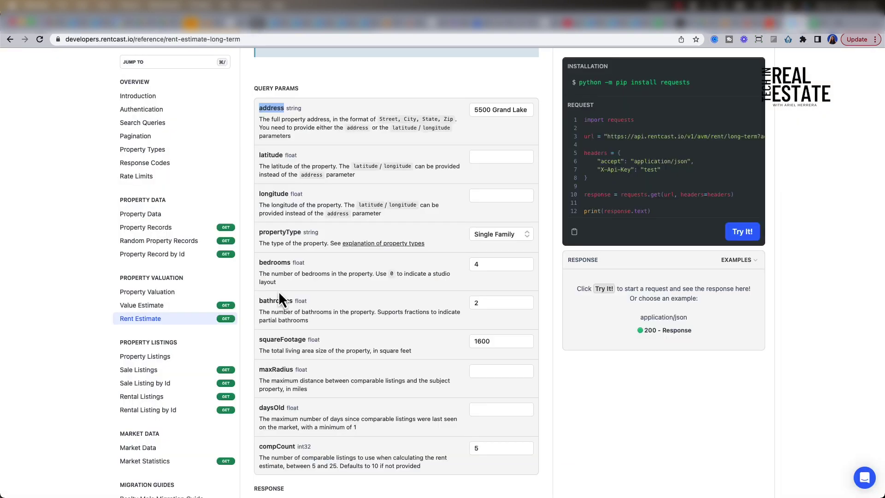
{"action": "double_click", "coordinate": [280, 232]}
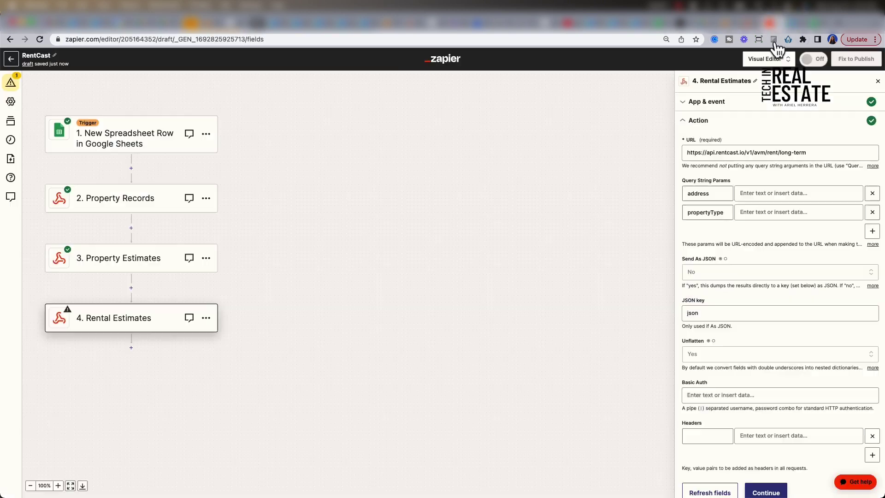
{"action": "left_click", "coordinate": [872, 231]}
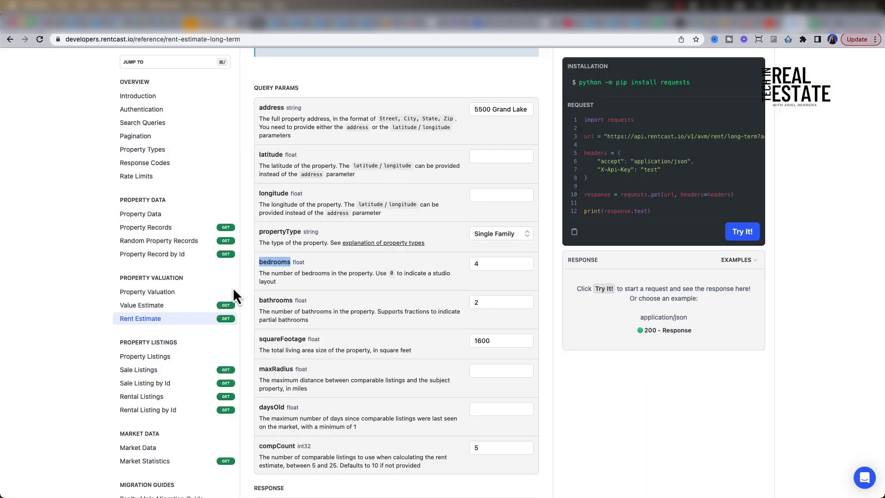
{"action": "double_click", "coordinate": [275, 299]}
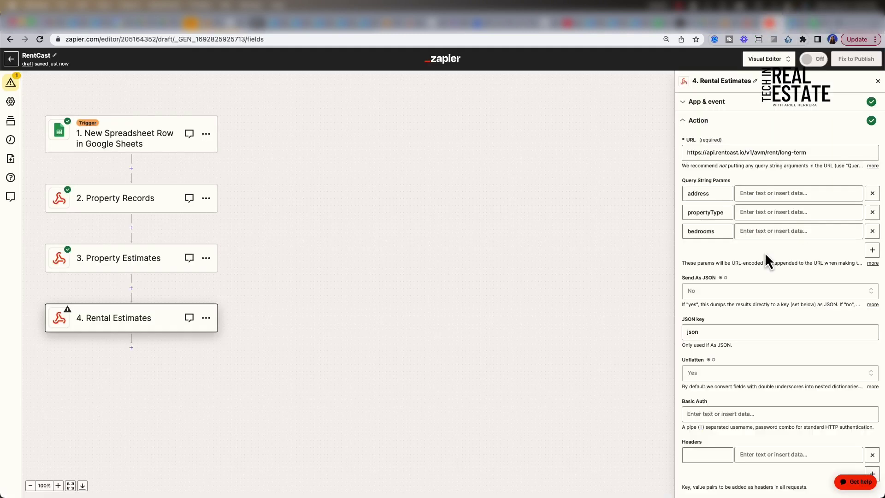
{"action": "left_click", "coordinate": [872, 250]}
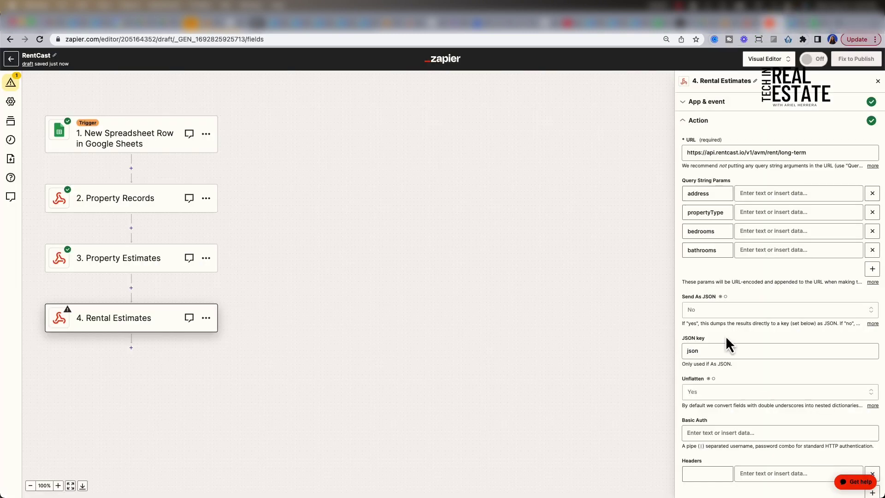
{"action": "left_click", "coordinate": [872, 269]}
{"action": "left_click", "coordinate": [707, 269]}
{"action": "key", "text": "ctrl+v"}
{"action": "left_click", "coordinate": [762, 193]}
Map address to the sheet's FullAddress and propertyType to Property Records' Property Type.
{"action": "left_click", "coordinate": [792, 252]}
{"action": "left_click", "coordinate": [779, 397]}
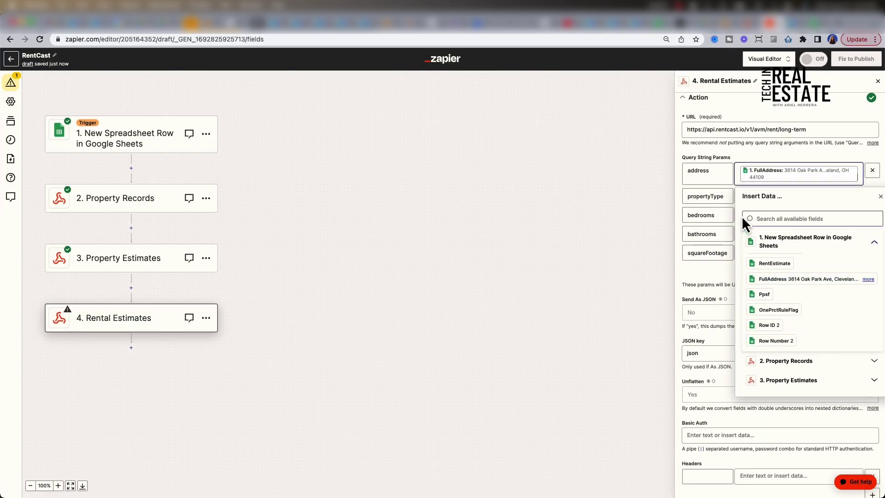
{"action": "left_click", "coordinate": [798, 195]}
{"action": "left_click", "coordinate": [871, 282]}
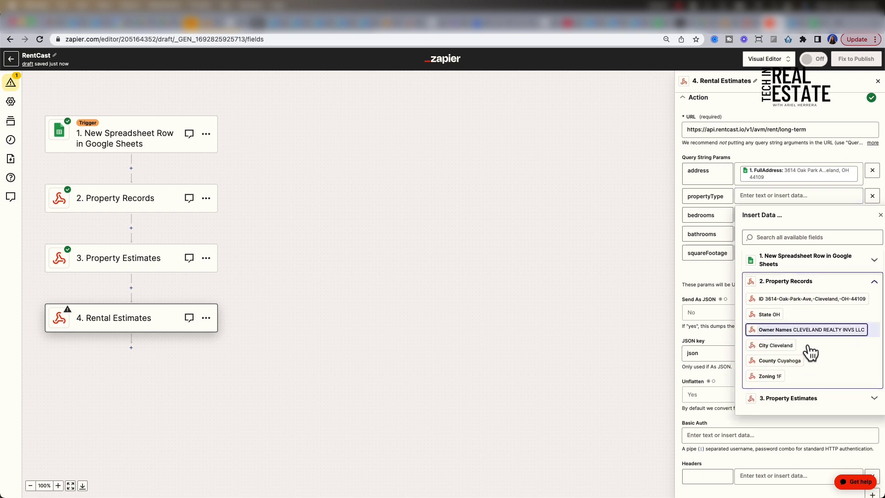
{"action": "left_click", "coordinate": [761, 237]}
{"action": "type", "text": "property"}
{"action": "left_click", "coordinate": [791, 380]}
Map bedrooms (3), bathrooms (1) and squareFootage (1443) from Property Records.
{"action": "left_click", "coordinate": [783, 208]}
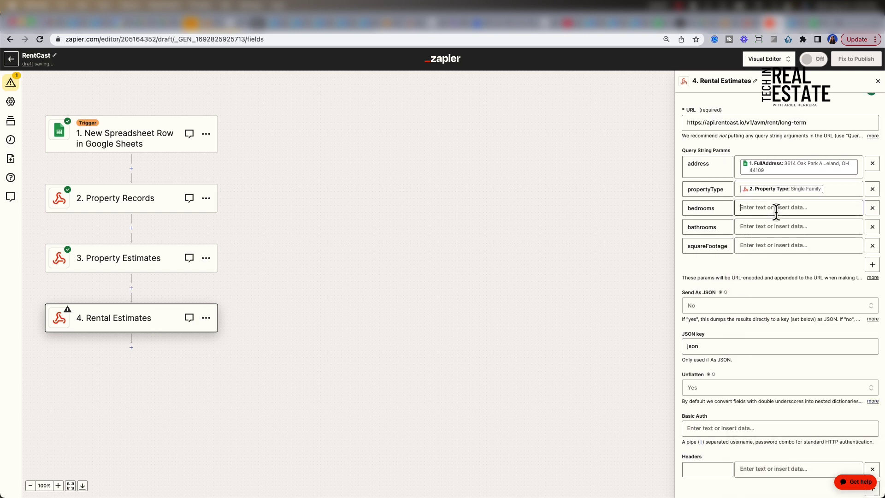
{"action": "type", "text": "bedr"}
{"action": "left_click", "coordinate": [773, 288]}
{"action": "left_click", "coordinate": [798, 226]}
{"action": "left_click", "coordinate": [779, 264]}
{"action": "type", "text": "bath"}
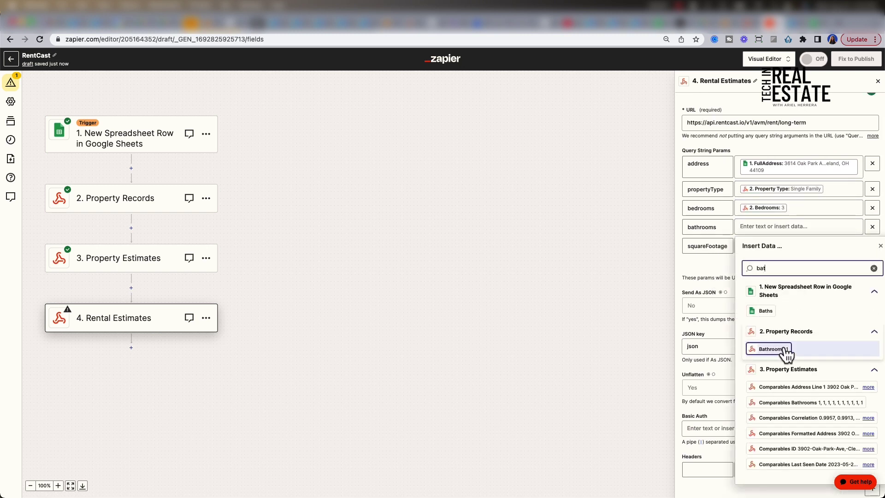
{"action": "left_click", "coordinate": [783, 353]}
{"action": "left_click", "coordinate": [797, 246]}
{"action": "left_click", "coordinate": [771, 287]}
{"action": "type", "text": "sq"}
{"action": "left_click", "coordinate": [783, 367]}
{"action": "scroll", "coordinate": [726, 405], "scroll_direction": "down", "scroll_amount": 2}
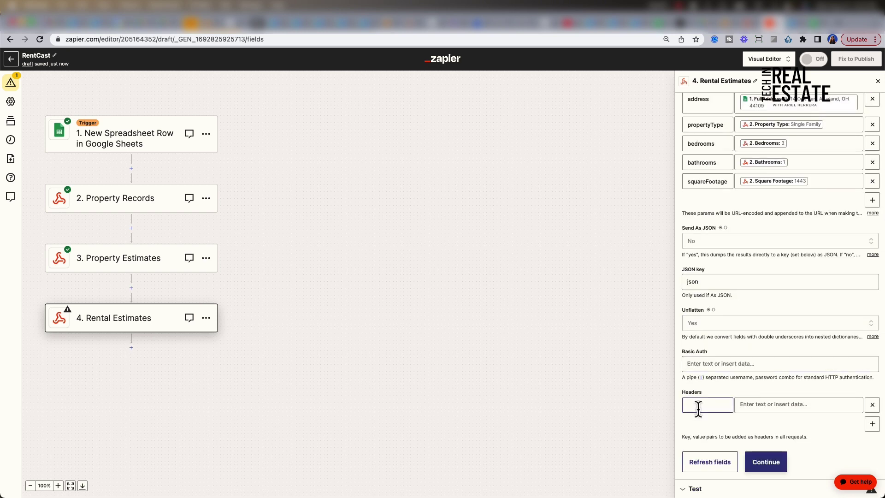
Set the accept header to application/json and test, getting rent 1330 (range 1180–1490).
{"action": "left_click", "coordinate": [794, 23]}
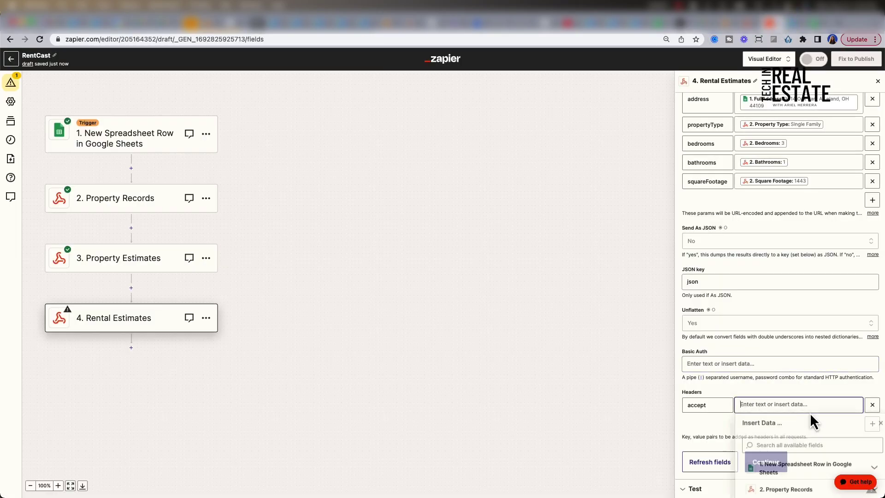
{"action": "key", "text": "super+v"}
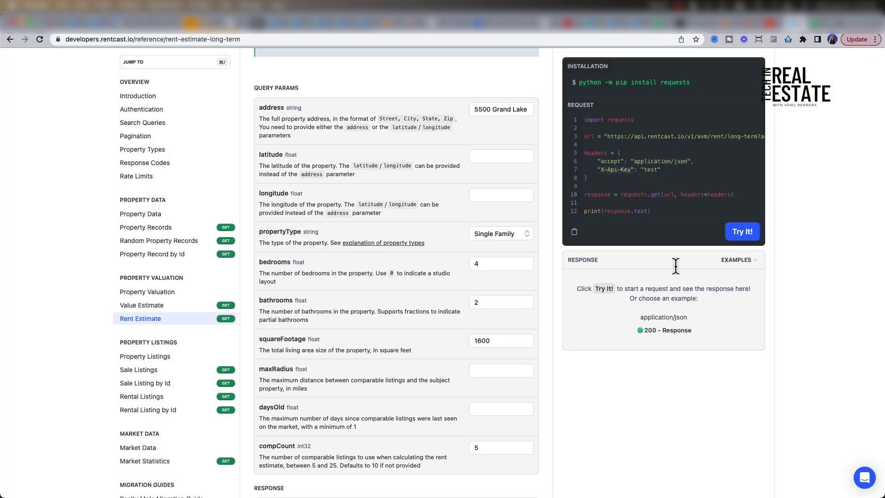
{"action": "left_click", "coordinate": [770, 487]}
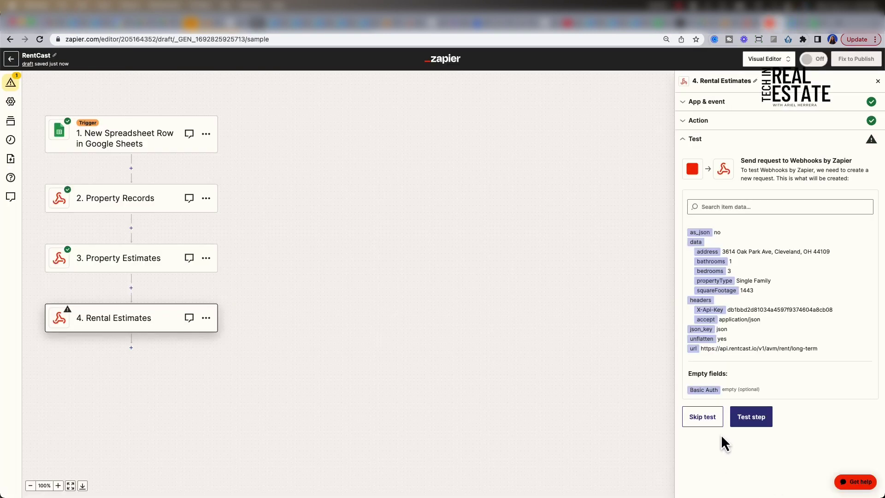
{"action": "left_click", "coordinate": [747, 426]}
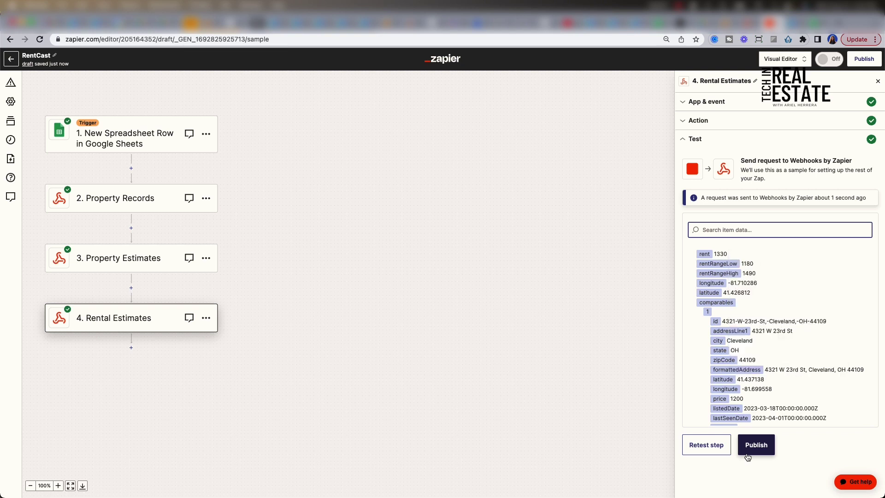
{"action": "left_click", "coordinate": [131, 348]}
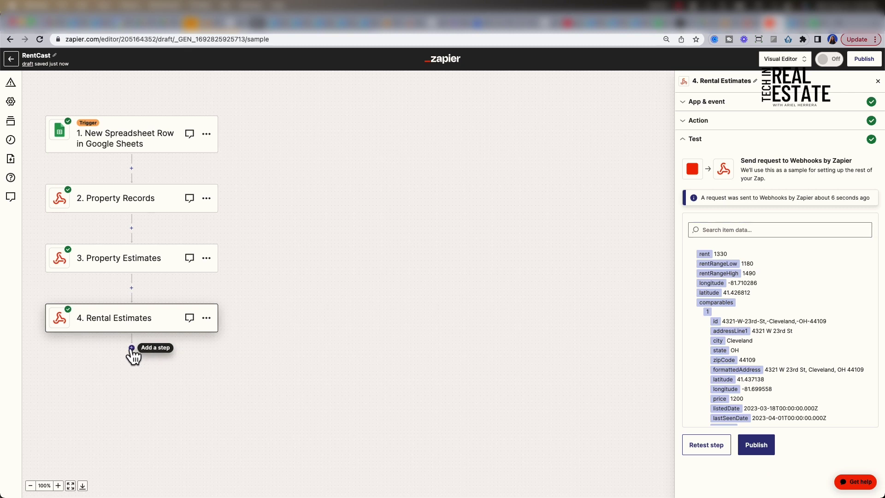
Add a Google Sheets Update Spreadsheet Row step after Rental Estimates, keeping the connected account.
{"action": "left_click", "coordinate": [132, 348]}
{"action": "left_click", "coordinate": [382, 198]}
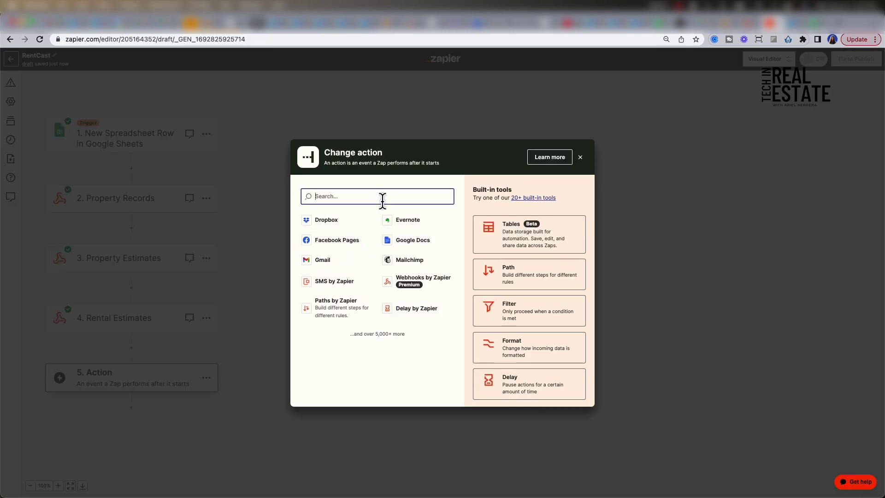
{"action": "type", "text": "google shee"}
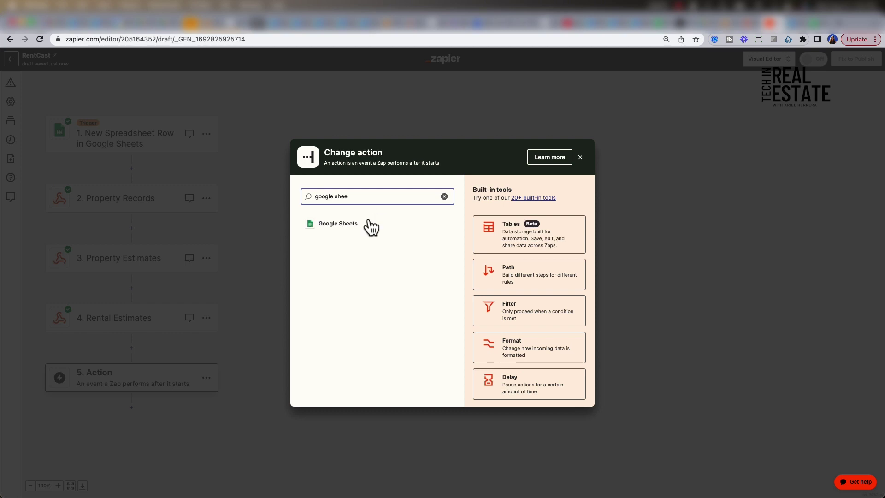
{"action": "left_click", "coordinate": [364, 225]}
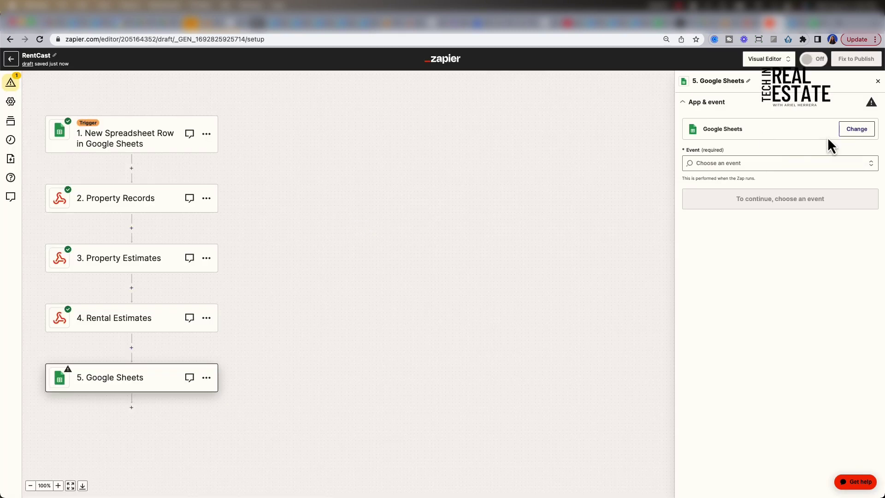
{"action": "left_click", "coordinate": [756, 163]}
{"action": "scroll", "coordinate": [771, 263], "scroll_direction": "down", "scroll_amount": 3}
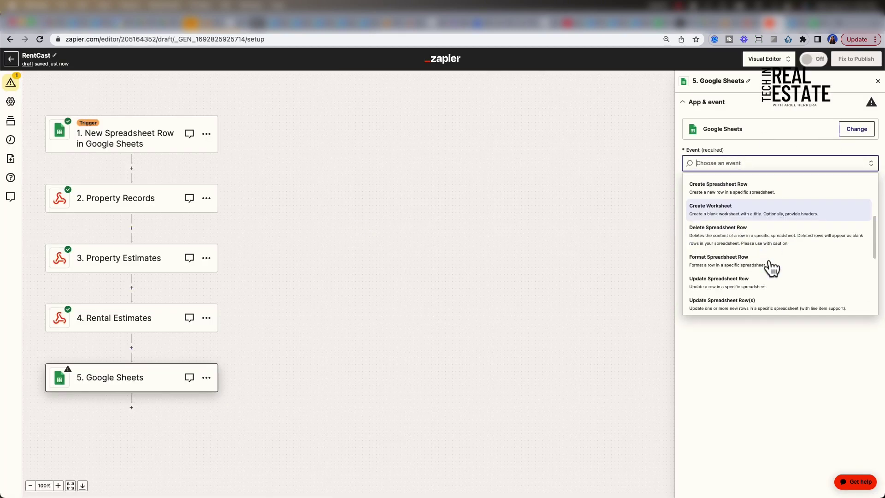
{"action": "scroll", "coordinate": [772, 267], "scroll_direction": "down", "scroll_amount": 2}
{"action": "left_click", "coordinate": [752, 258]}
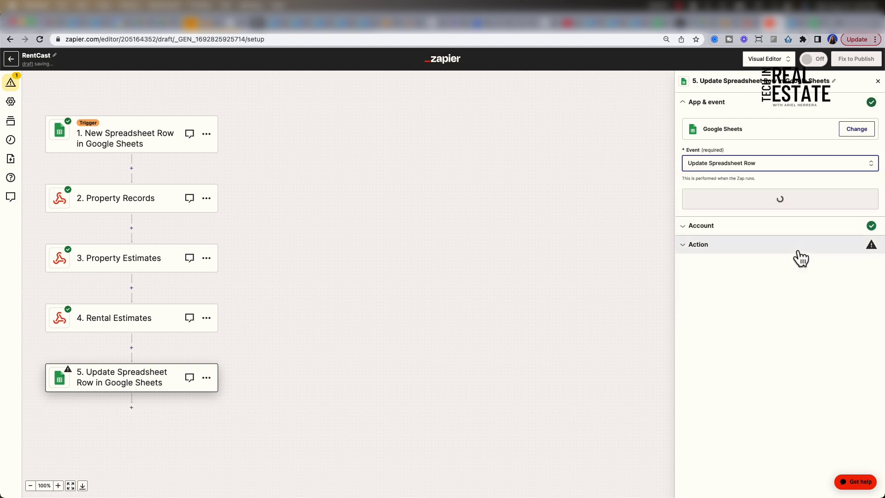
{"action": "left_click", "coordinate": [758, 206]}
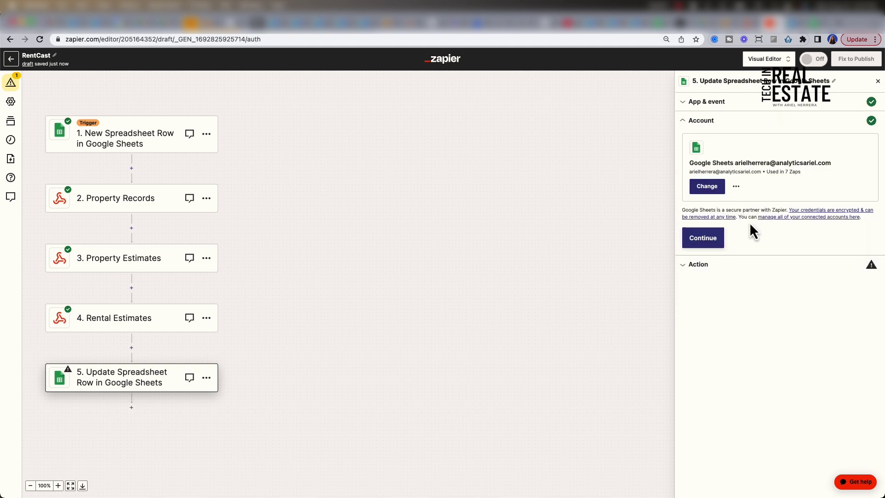
{"action": "left_click", "coordinate": [714, 242]}
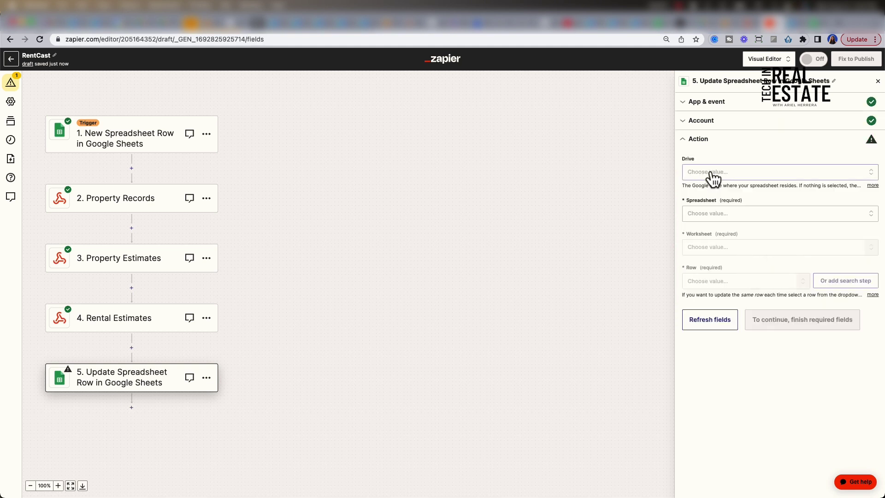
Point the step at My Google Drive, the RentCastPropertyRecords spreadsheet and Sheet1.
{"action": "left_click", "coordinate": [712, 177]}
{"action": "left_click", "coordinate": [727, 248]}
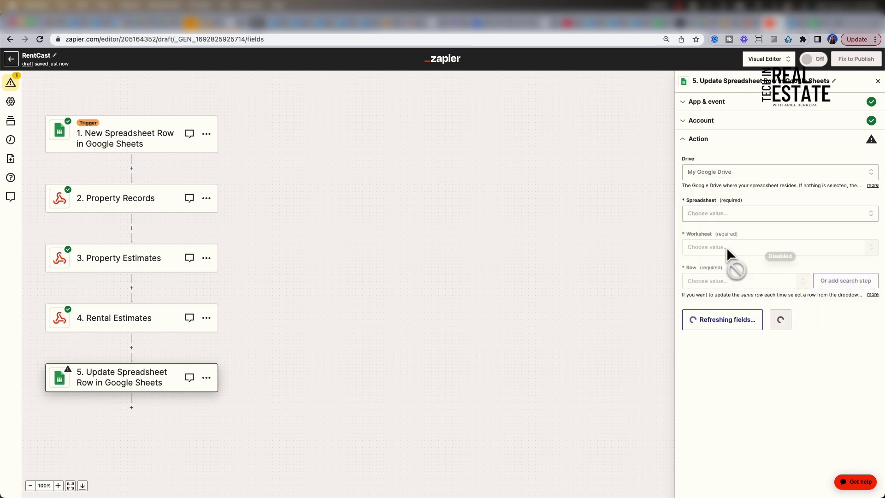
{"action": "left_click", "coordinate": [717, 216]}
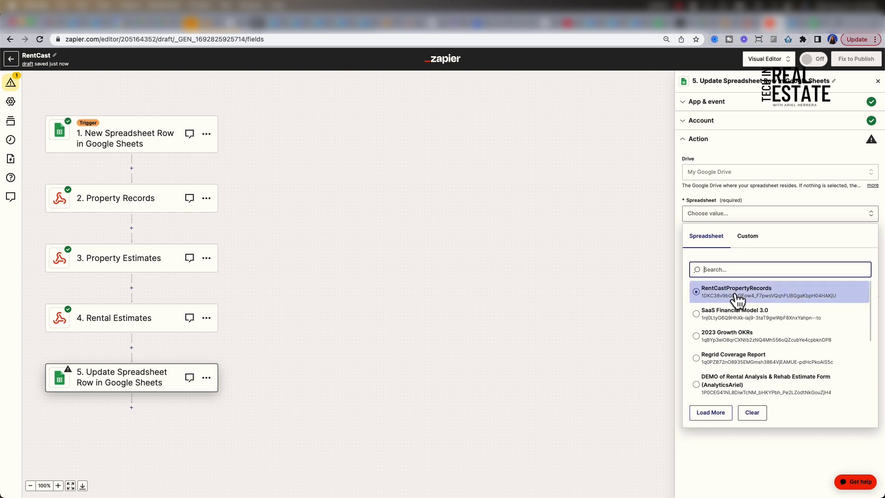
{"action": "left_click", "coordinate": [735, 292]}
{"action": "left_click", "coordinate": [734, 251]}
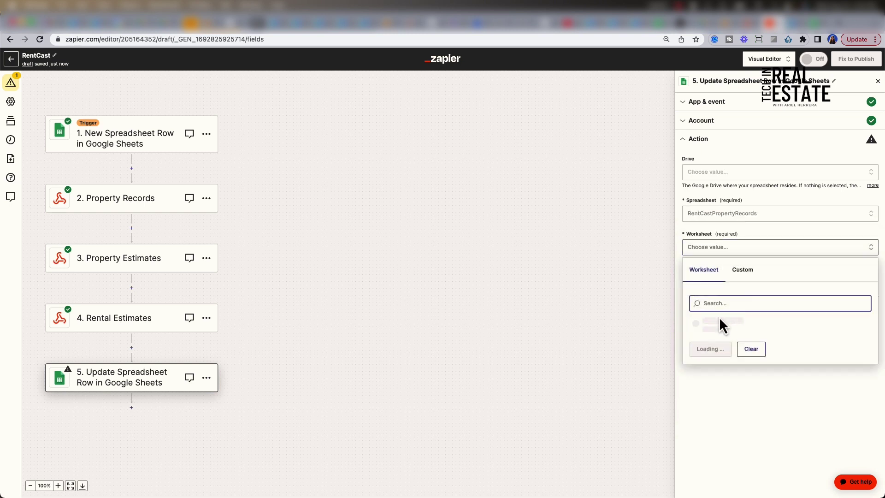
{"action": "left_click", "coordinate": [728, 324]}
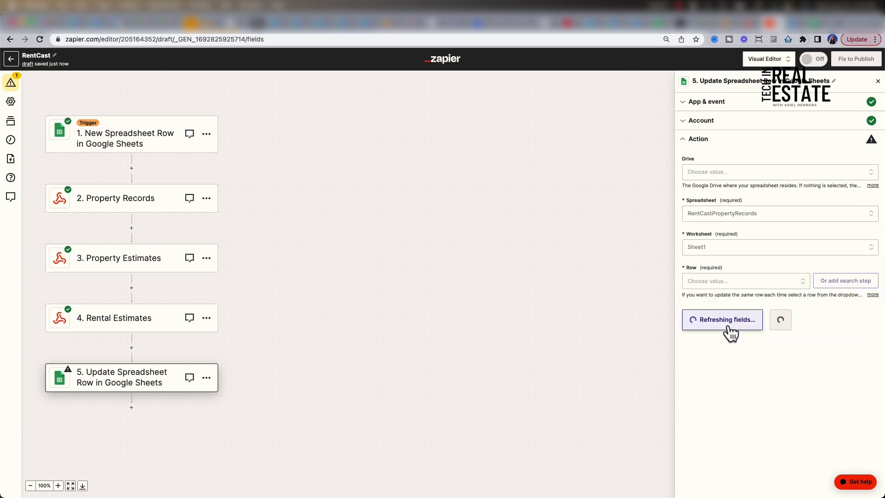
Set the row to update as a custom value mapped to step 1's Row ID.
{"action": "left_click", "coordinate": [742, 284]}
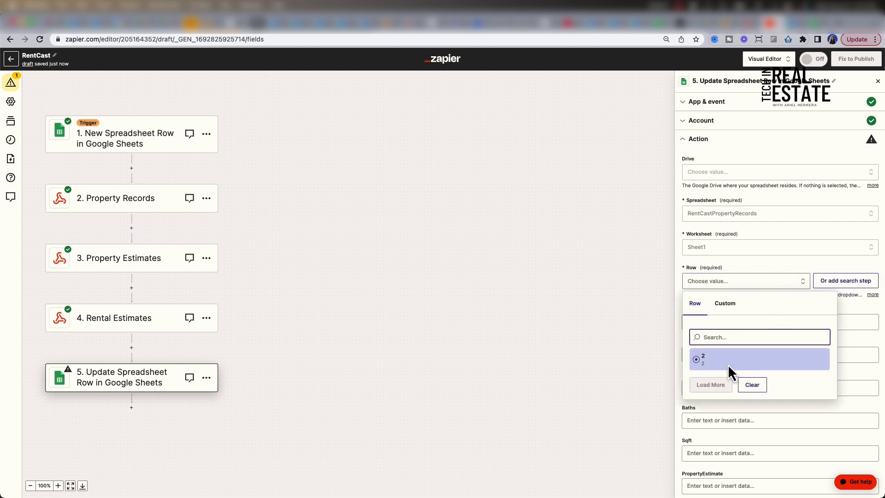
{"action": "left_click", "coordinate": [725, 303]}
{"action": "left_click", "coordinate": [732, 364]}
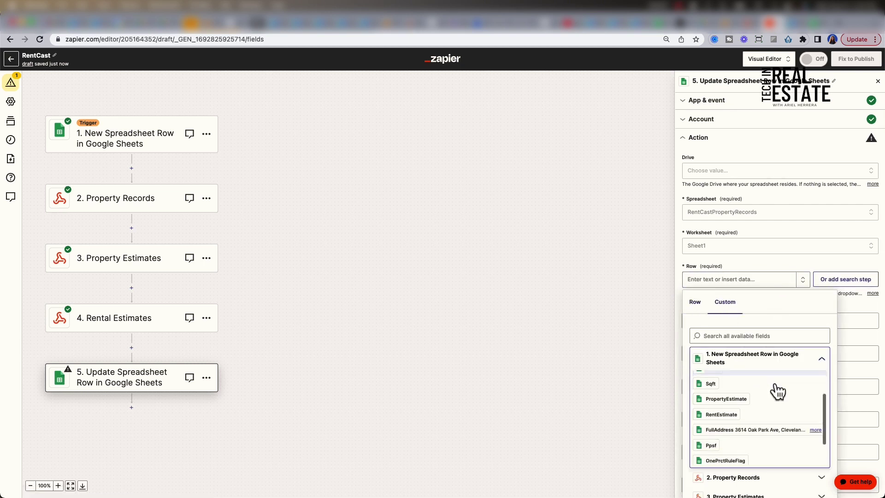
{"action": "left_click", "coordinate": [711, 432]}
{"action": "scroll", "coordinate": [752, 306], "scroll_direction": "down", "scroll_amount": 3}
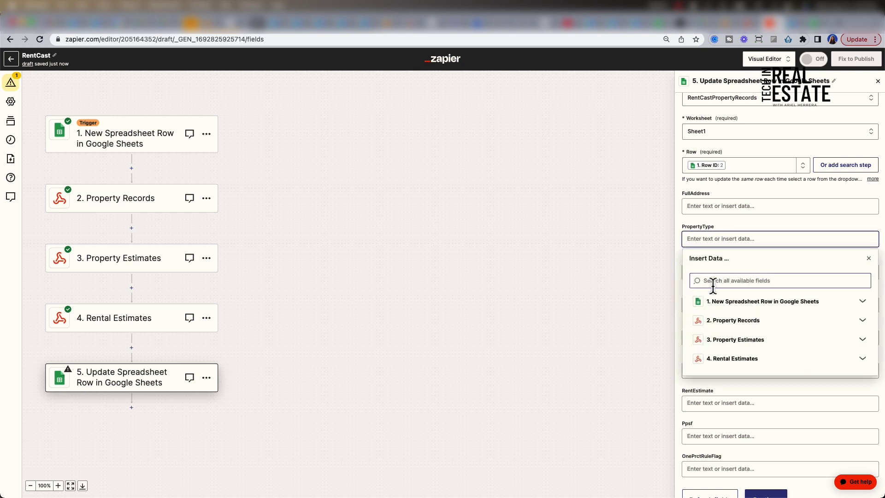
Map PropertyType, Beds (3), Baths (1) and Sqft (1443) from the property data fields.
{"action": "left_click", "coordinate": [713, 284]}
{"action": "type", "text": "pr"}
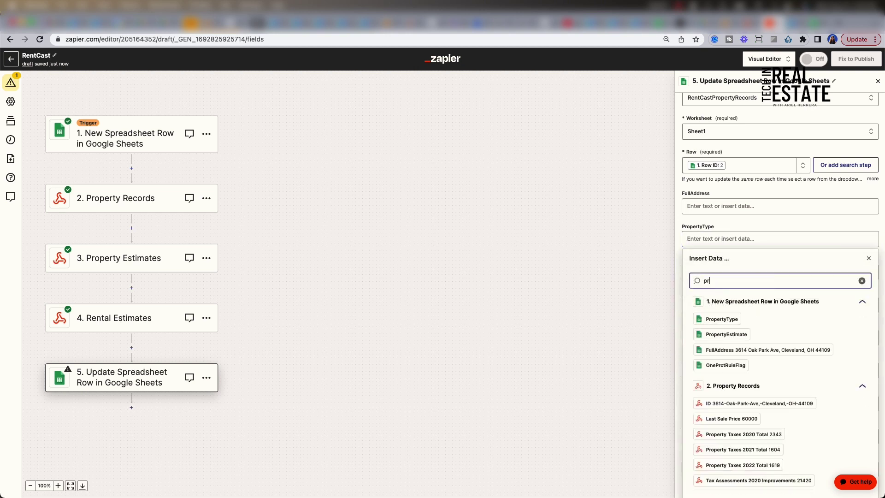
{"action": "type", "text": "op"}
{"action": "left_click", "coordinate": [737, 418]}
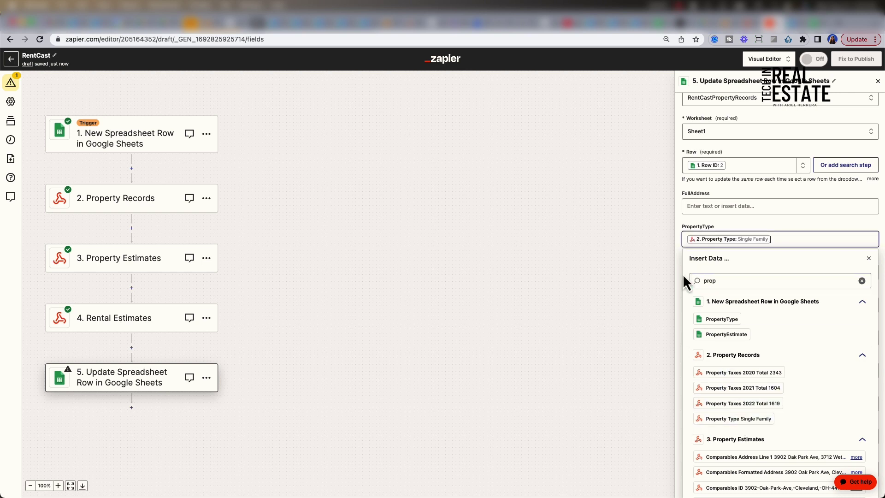
{"action": "left_click", "coordinate": [699, 274]}
{"action": "type", "text": "bed"}
{"action": "left_click", "coordinate": [731, 391]}
{"action": "left_click", "coordinate": [701, 304]}
{"action": "type", "text": "bat"}
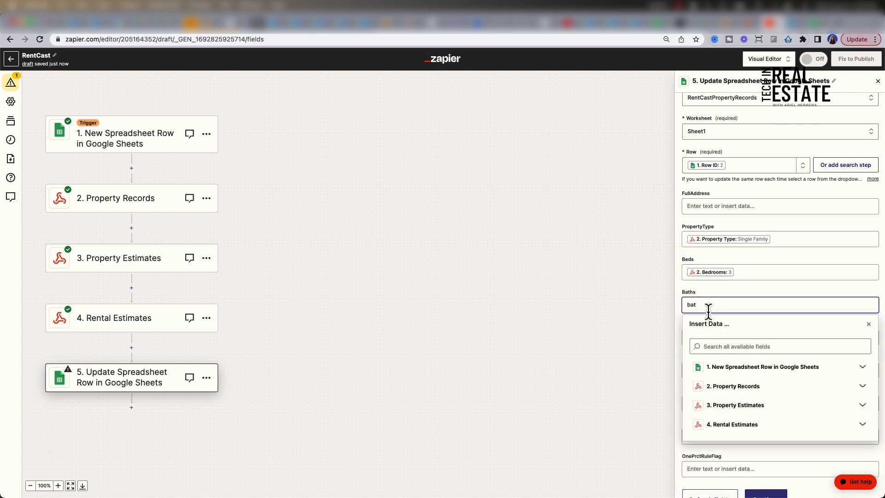
{"action": "left_click", "coordinate": [724, 428]}
{"action": "left_click", "coordinate": [691, 337]}
{"action": "type", "text": "sq"}
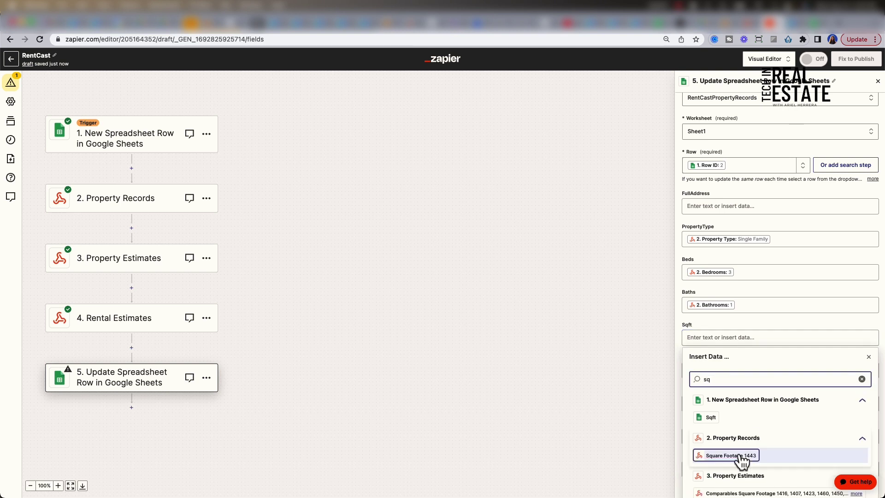
{"action": "left_click", "coordinate": [740, 456]}
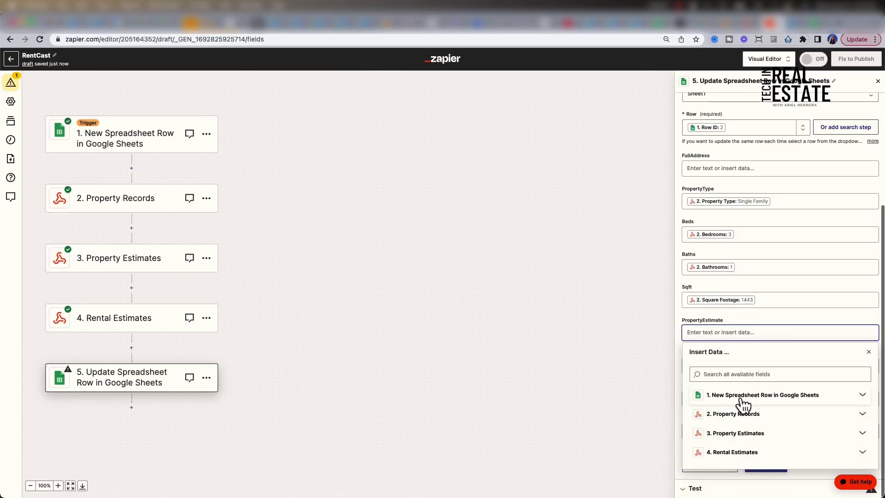
Map PropertyEstimate to Price 139000 and RentEstimate to Rent 1330, then test the row update.
{"action": "left_click", "coordinate": [737, 431]}
{"action": "left_click", "coordinate": [719, 448]}
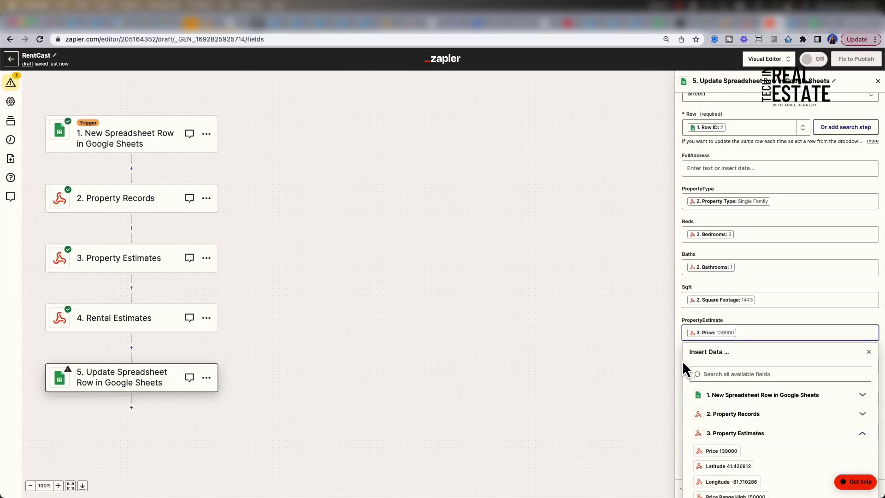
{"action": "left_click", "coordinate": [691, 366]}
{"action": "left_click", "coordinate": [735, 485]}
{"action": "left_click", "coordinate": [712, 427]}
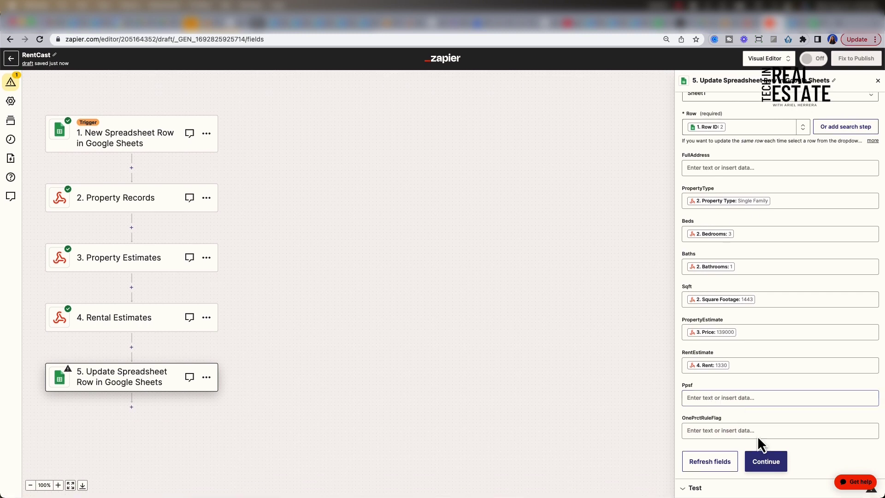
{"action": "left_click", "coordinate": [763, 464]}
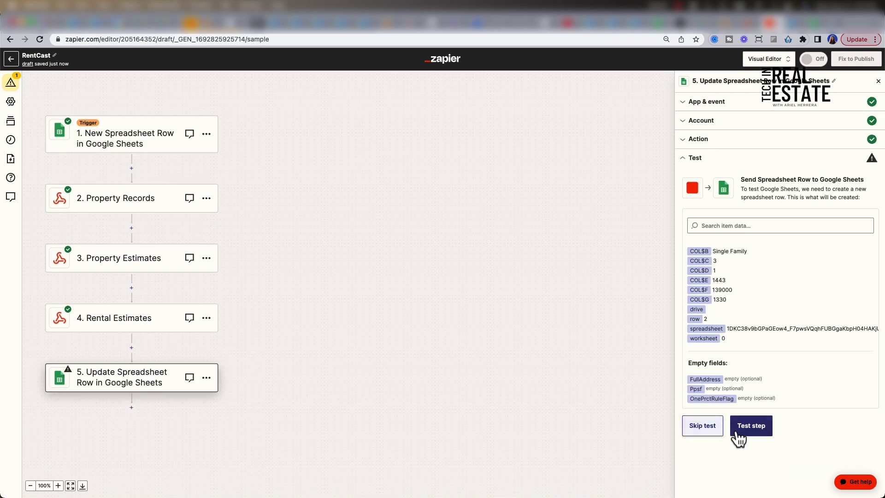
{"action": "left_click", "coordinate": [738, 435]}
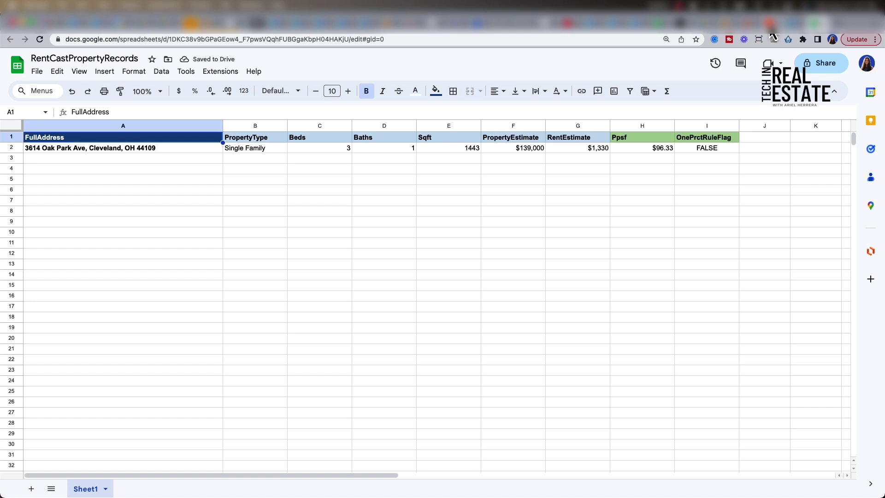
With row 2 showing Single Family, 3 beds, 1 bath, 1443 sqft, return to the Zap editor.
{"action": "left_click", "coordinate": [770, 23]}
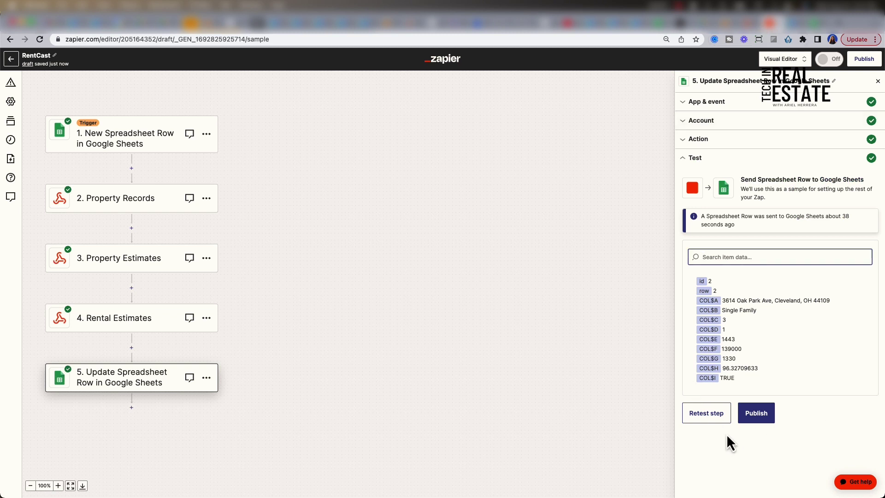
Publish the RentCast Zap to switch it on, then reopen it from My Zaps.
{"action": "left_click", "coordinate": [756, 417]}
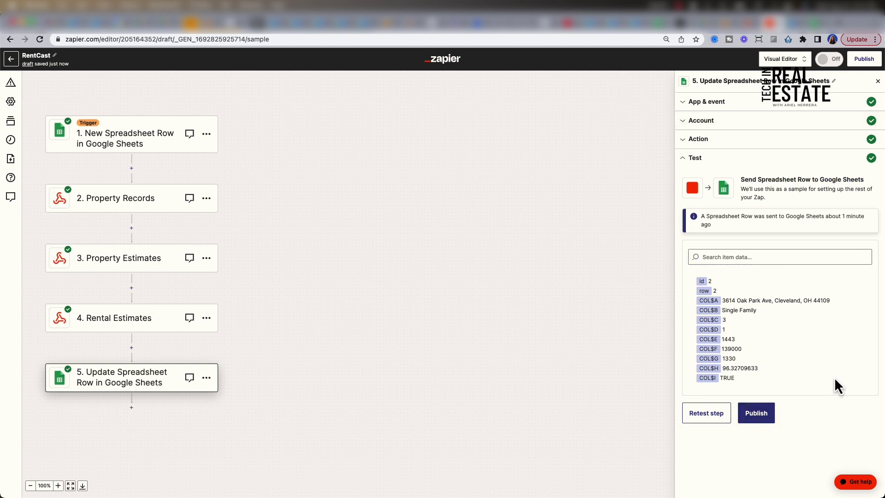
{"action": "left_click", "coordinate": [760, 420]}
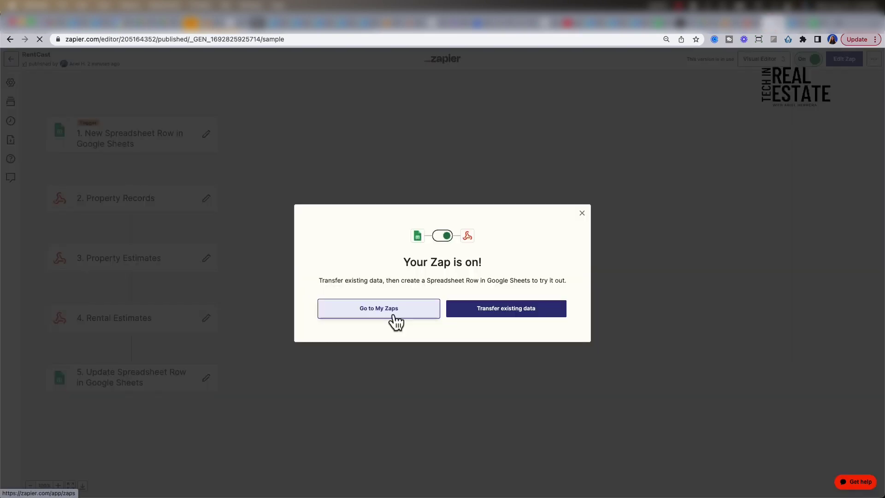
{"action": "left_click", "coordinate": [394, 319]}
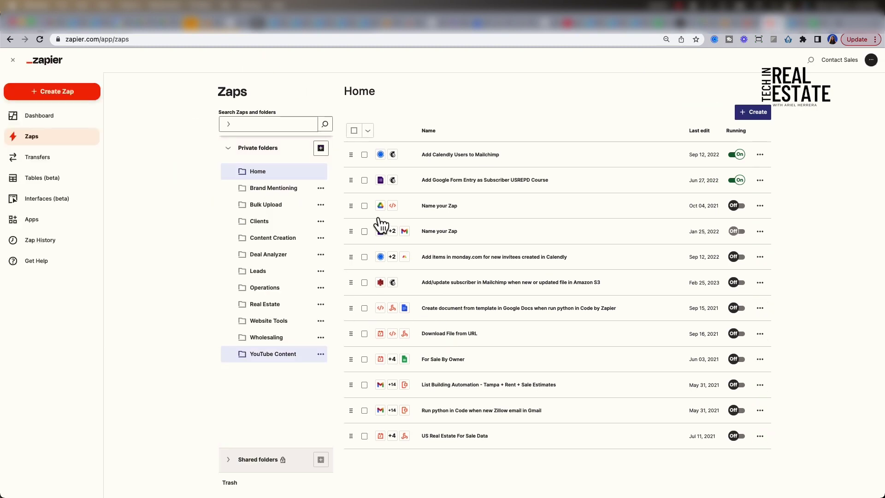
{"action": "left_click", "coordinate": [434, 159]}
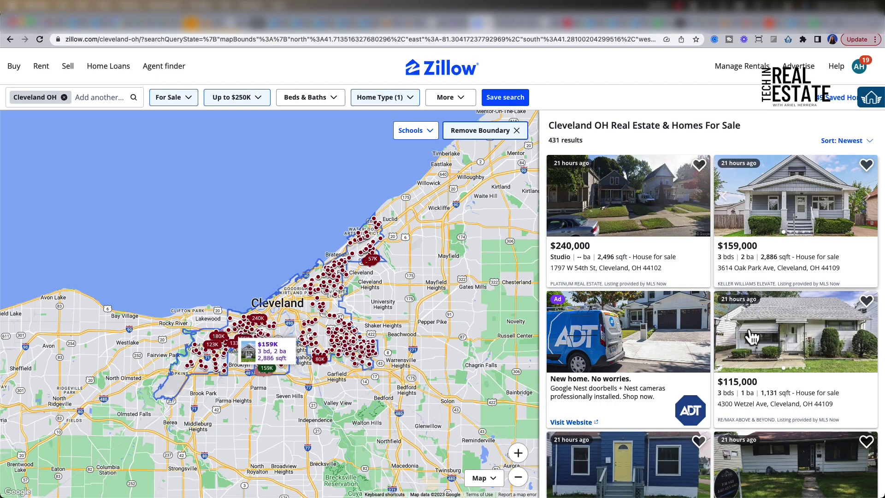
Open the $115,000 Cleveland listing, copy its street address and return to the spreadsheet.
{"action": "left_click", "coordinate": [752, 337]}
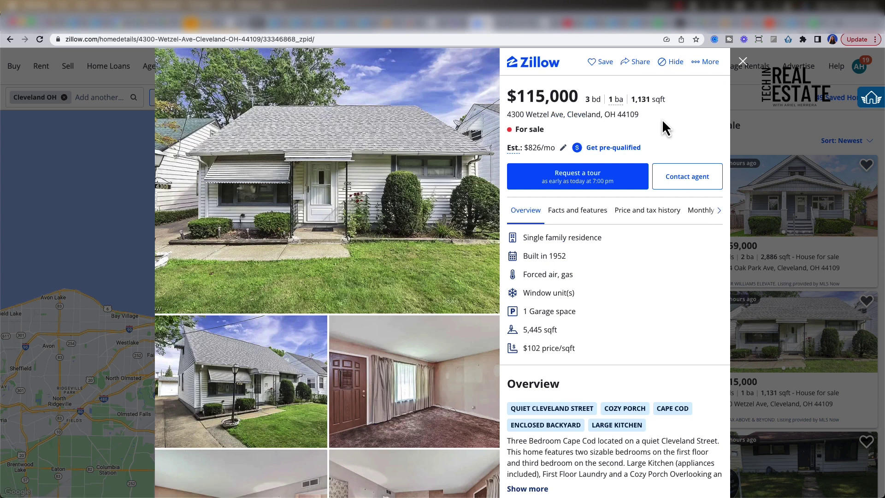
{"action": "left_click_drag", "start_coordinate": [639, 115], "coordinate": [507, 115]}
{"action": "key", "text": "ctrl+c"}
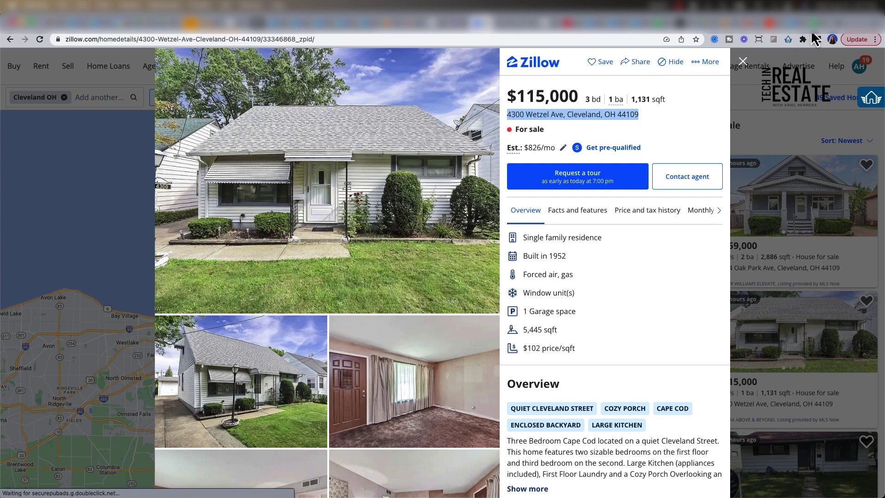
{"action": "left_click", "coordinate": [817, 24]}
Paste the copied address into A3 and check that row 3 auto-fills ($141,000, $1,210 rent).
{"action": "left_click", "coordinate": [138, 168]}
{"action": "key", "text": "ctrl+v"}
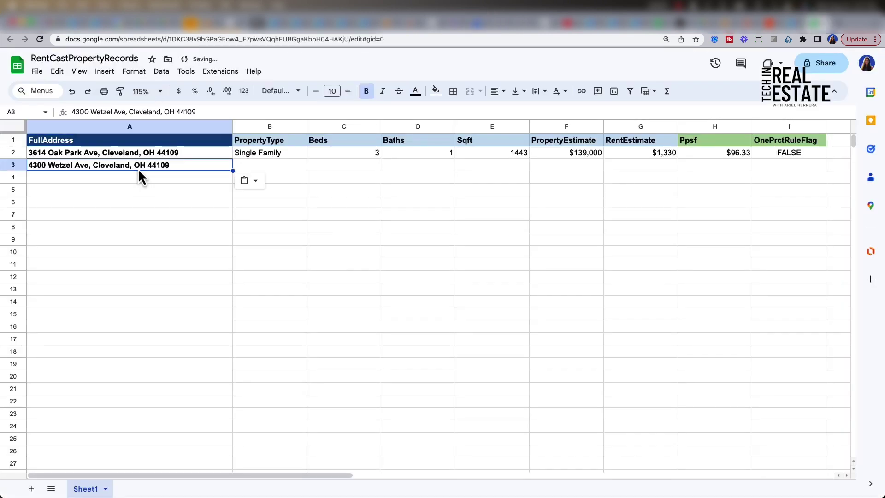
{"action": "key", "text": "Return"}
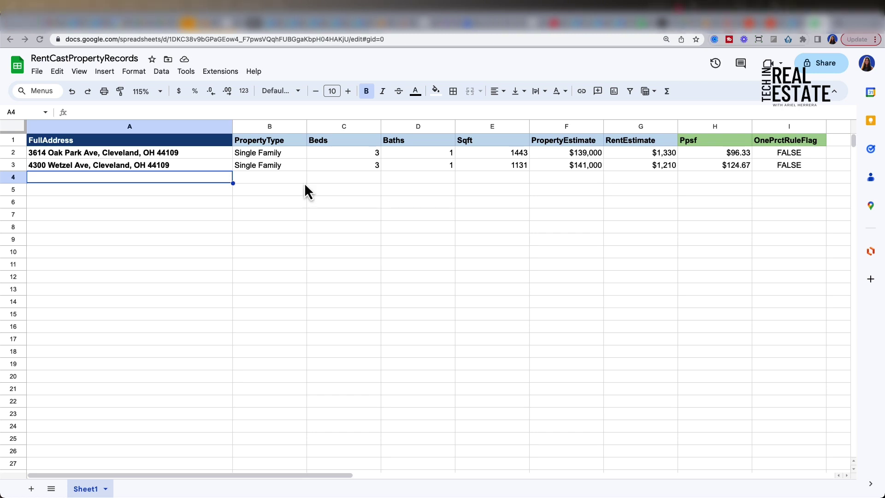
{"action": "left_click", "coordinate": [288, 169]}
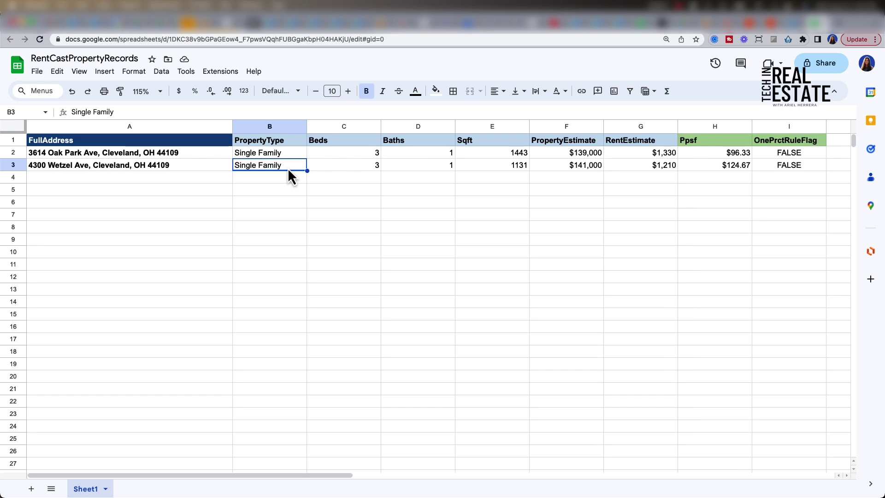
{"action": "key", "text": "ctrl+Right"}
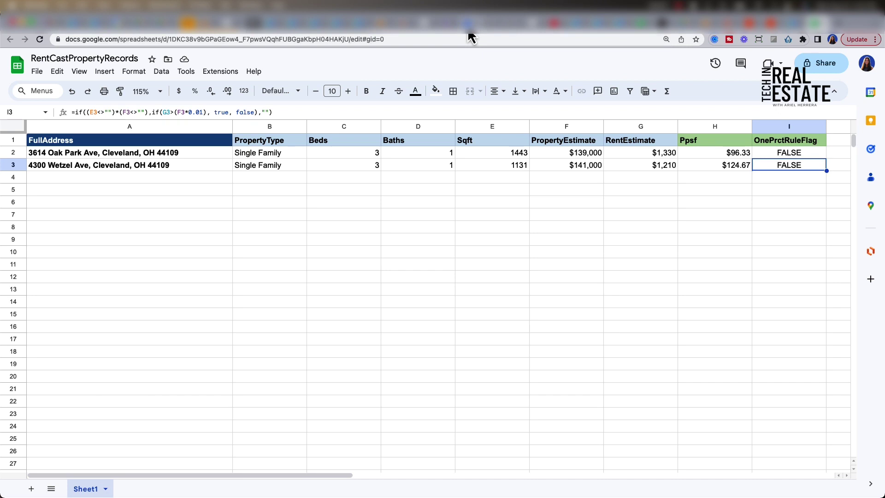
Enter the 115,000 Zillow asking price in F3 and check I3's OnePrctRuleFlag turns TRUE.
{"action": "left_click", "coordinate": [468, 29]}
{"action": "left_click_drag", "start_coordinate": [517, 96], "coordinate": [579, 99]}
{"action": "left_click", "coordinate": [815, 22]}
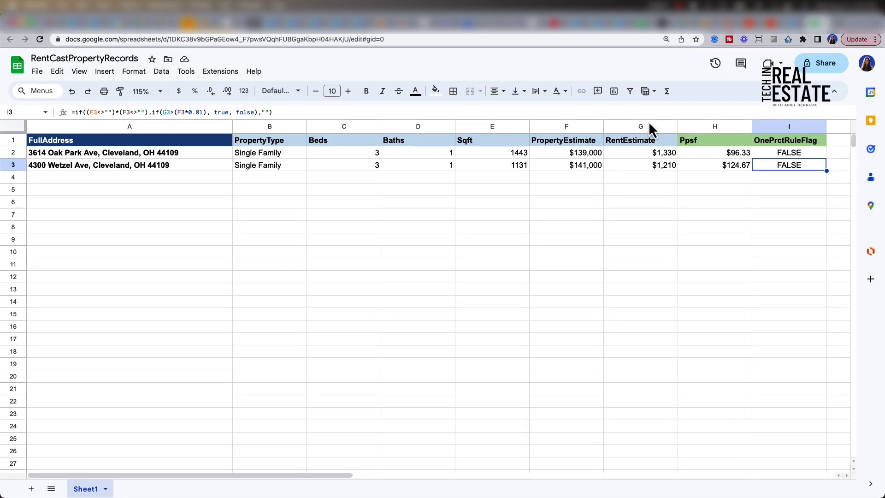
{"action": "left_click", "coordinate": [590, 169]}
{"action": "type", "text": "115,000"}
{"action": "key", "text": "Return"}
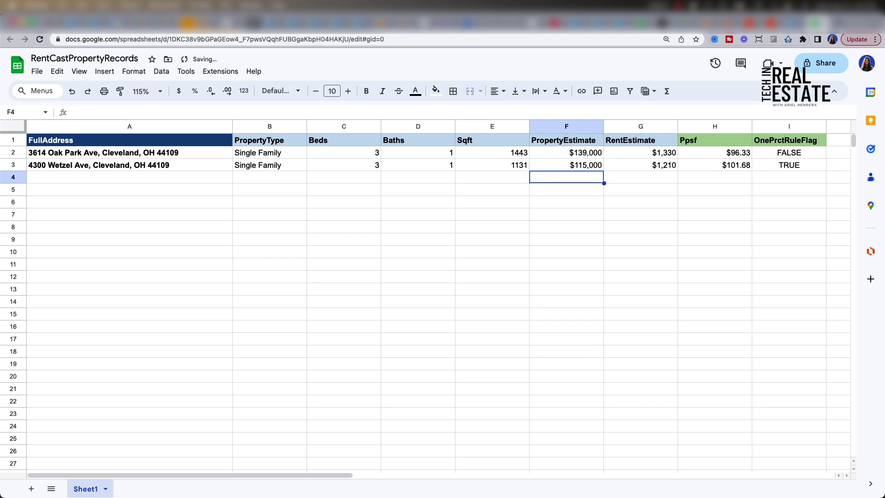
{"action": "left_click", "coordinate": [804, 167]}
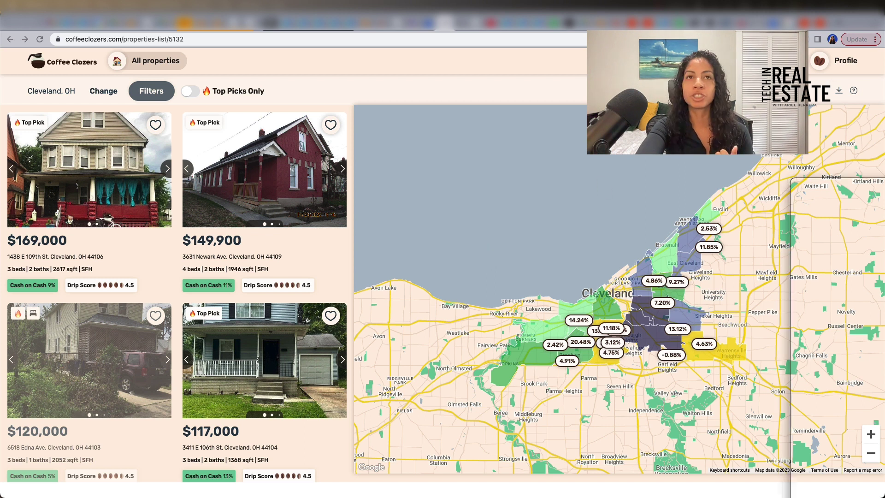
{"action": "key", "text": "super+Tab"}
{"action": "left_click_drag", "start_coordinate": [311, 142], "coordinate": [381, 62]}
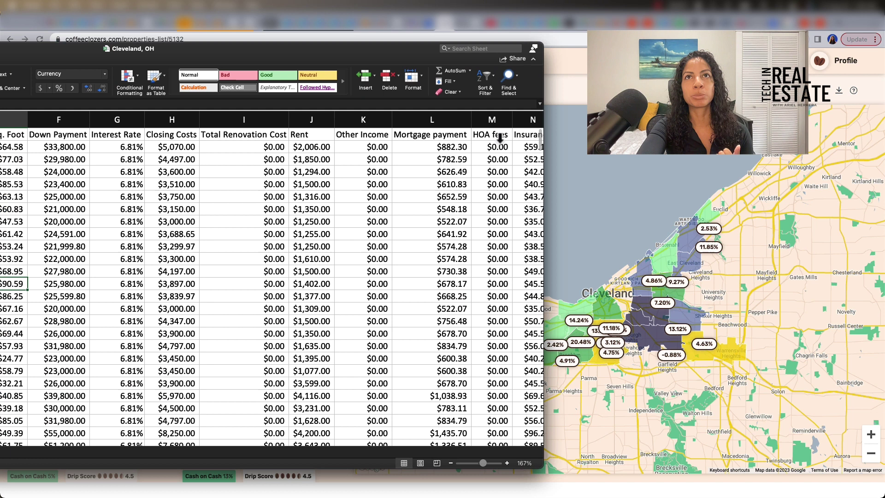
{"action": "double_click", "coordinate": [372, 53]}
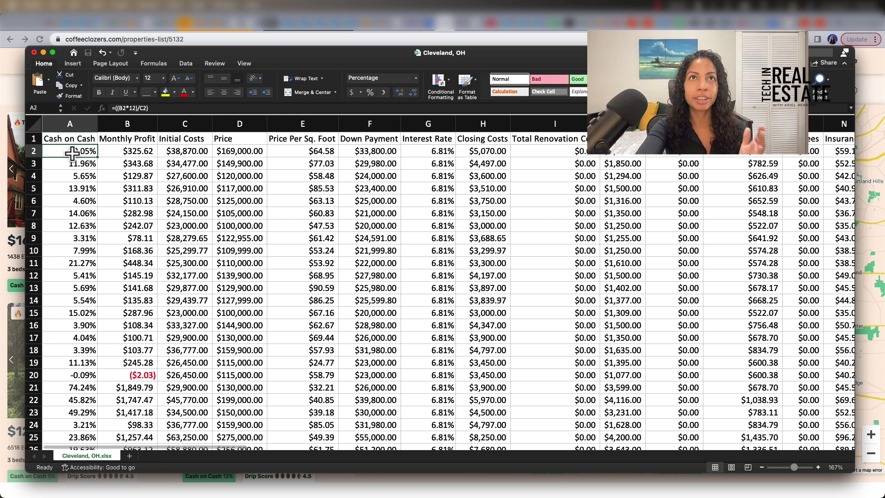
{"action": "left_click", "coordinate": [310, 29]}
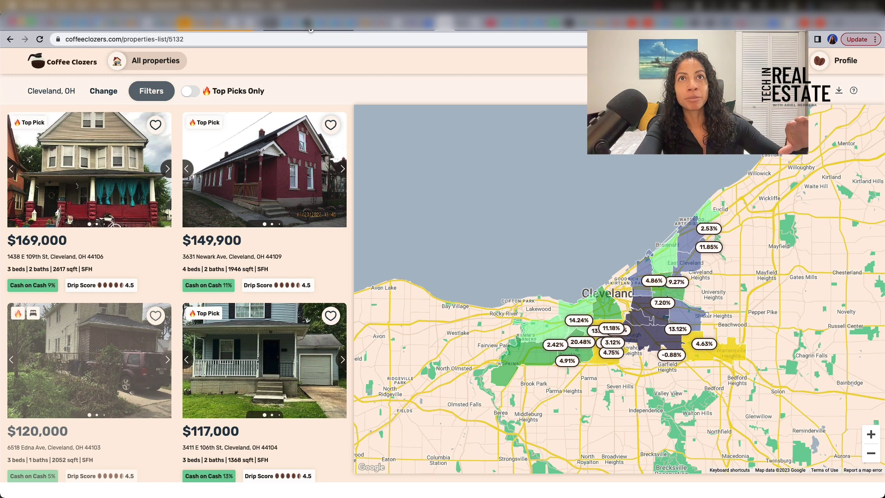
Open the $120,000 single-family property's page and scroll down to its Run the numbers calculator.
{"action": "left_click", "coordinate": [460, 29]}
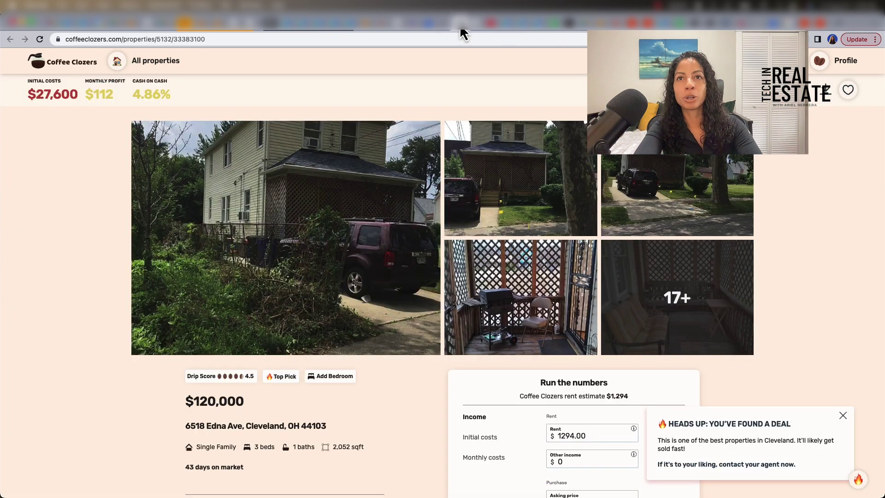
{"action": "scroll", "coordinate": [796, 330], "scroll_direction": "down", "scroll_amount": 5}
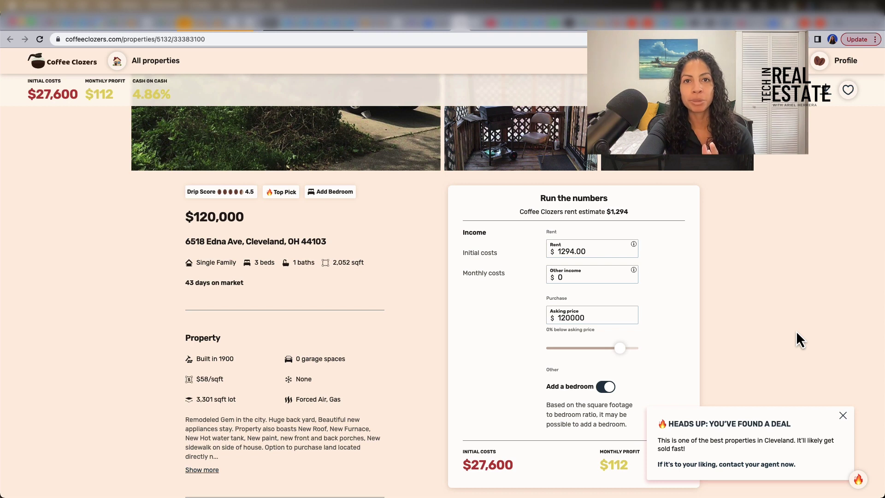
{"action": "scroll", "coordinate": [800, 340], "scroll_direction": "down", "scroll_amount": 1}
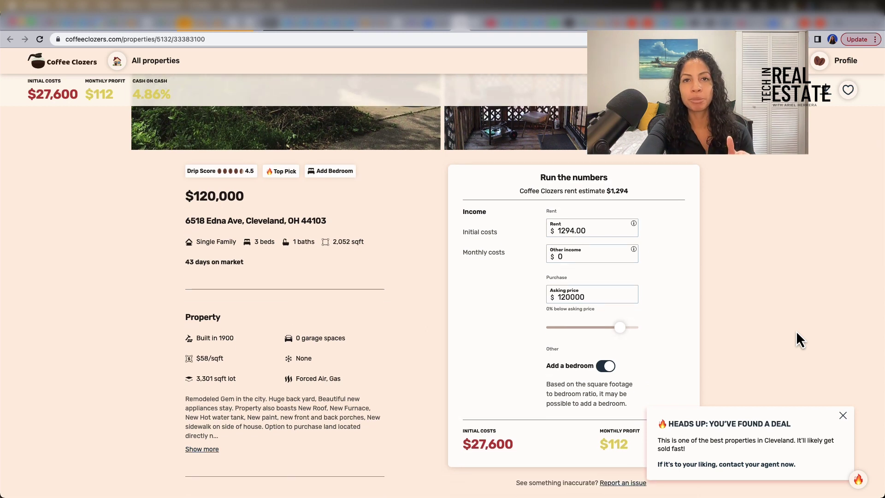
{"action": "mouse_move", "coordinate": [341, 172]}
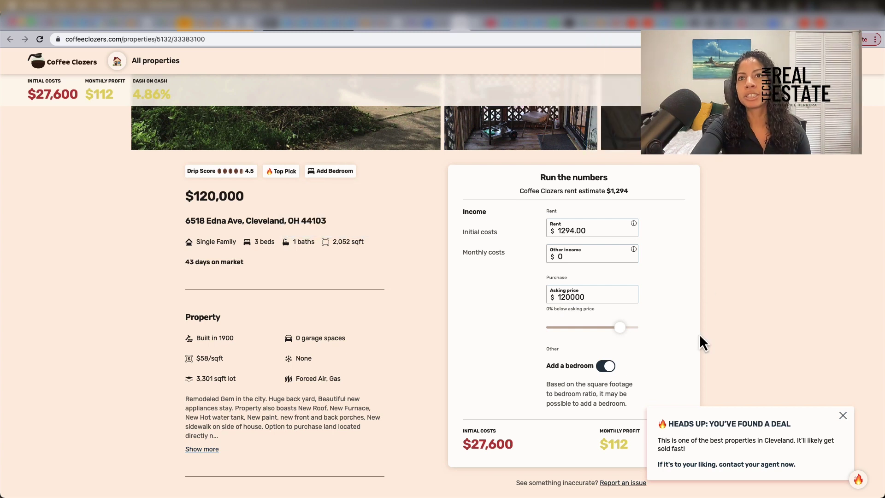
{"action": "scroll", "coordinate": [700, 340], "scroll_direction": "down", "scroll_amount": 2}
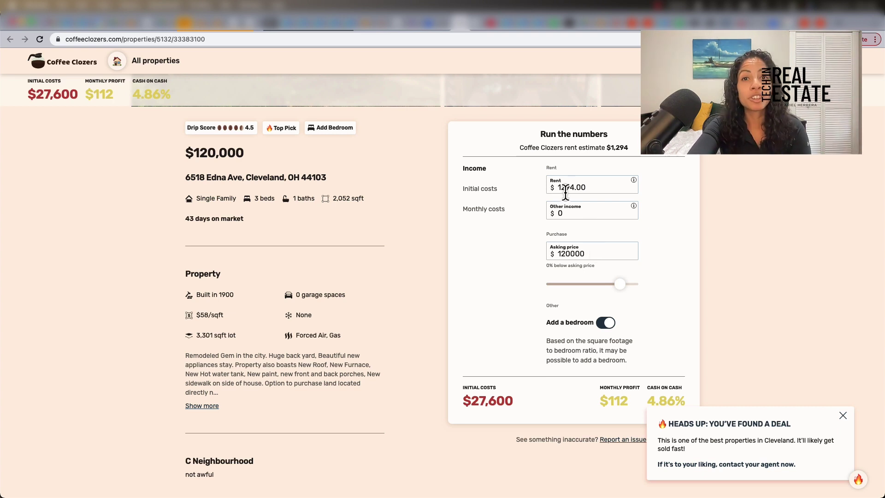
Change the rent from 1294 to 1600 and drag the offer to 5% below asking ($114,000).
{"action": "left_click_drag", "start_coordinate": [573, 189], "coordinate": [550, 189]}
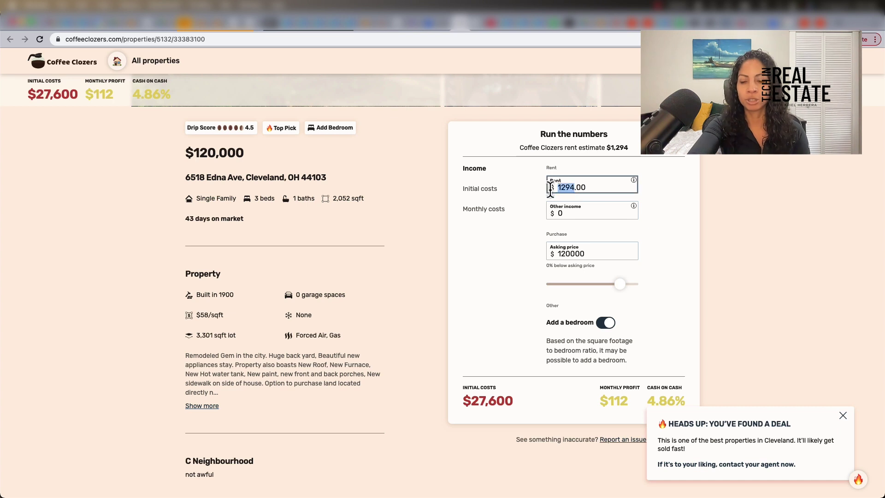
{"action": "type", "text": "1600"}
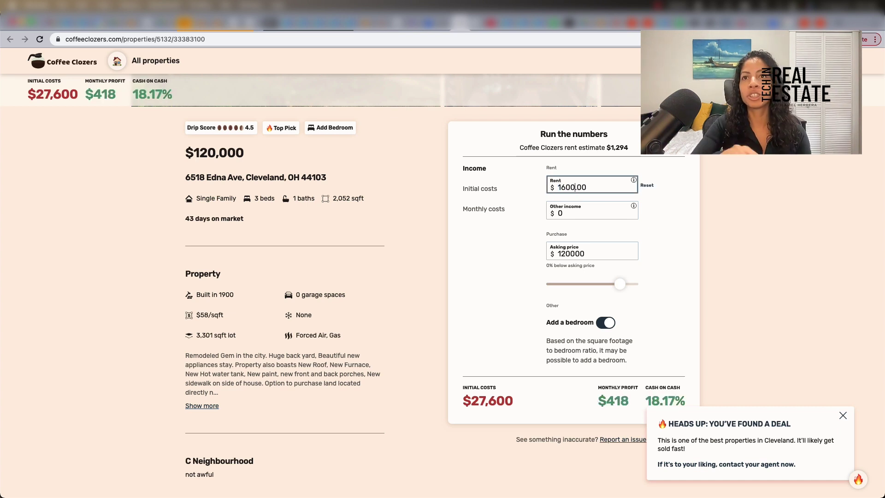
{"action": "left_click", "coordinate": [804, 270]}
{"action": "scroll", "coordinate": [803, 269], "scroll_direction": "down", "scroll_amount": 1}
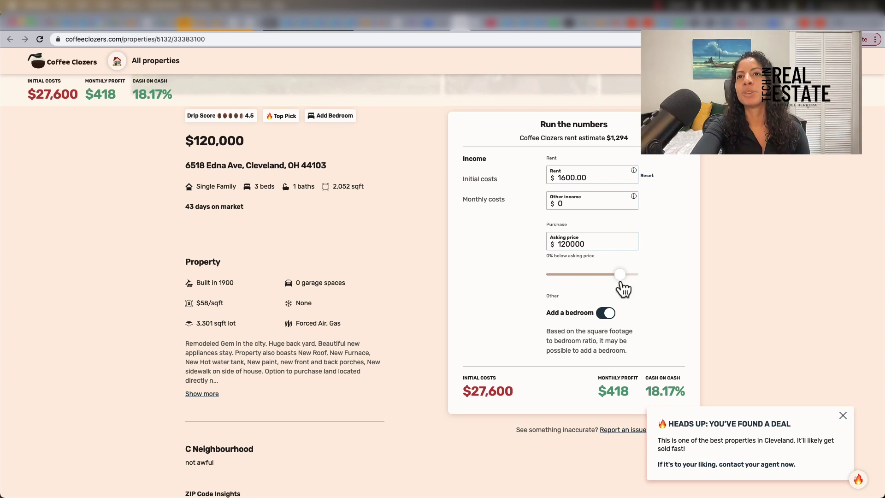
{"action": "left_click_drag", "start_coordinate": [620, 283], "coordinate": [616, 289]}
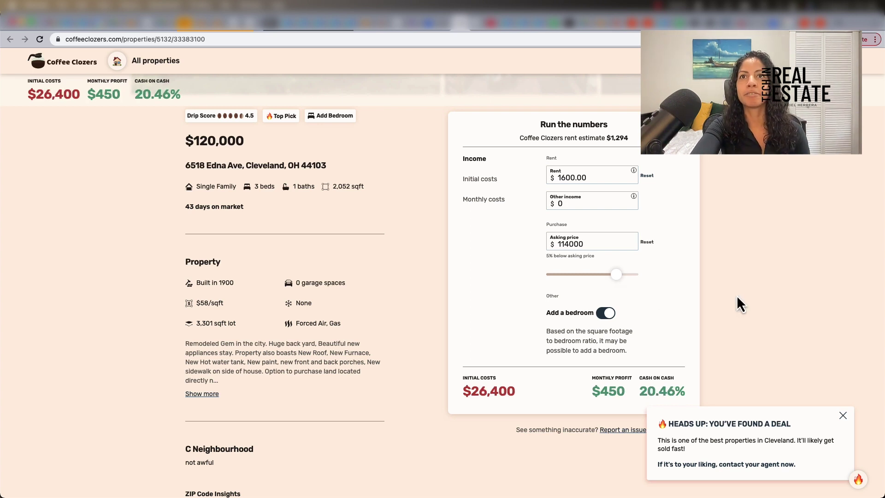